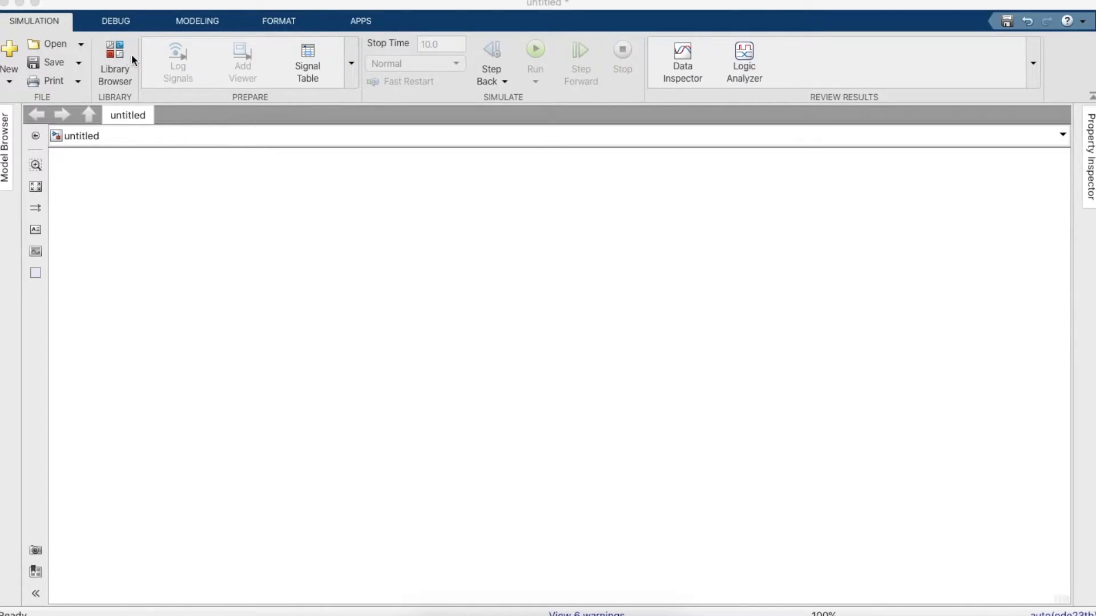
- Drag powergui from the Library Browser, then find 'three-phase' and place a Three-Phase Source
{"action": "left_click", "coordinate": [125, 54]}
{"action": "left_click_drag", "start_coordinate": [728, 150], "coordinate": [198, 231]}
{"action": "left_click", "coordinate": [115, 56]}
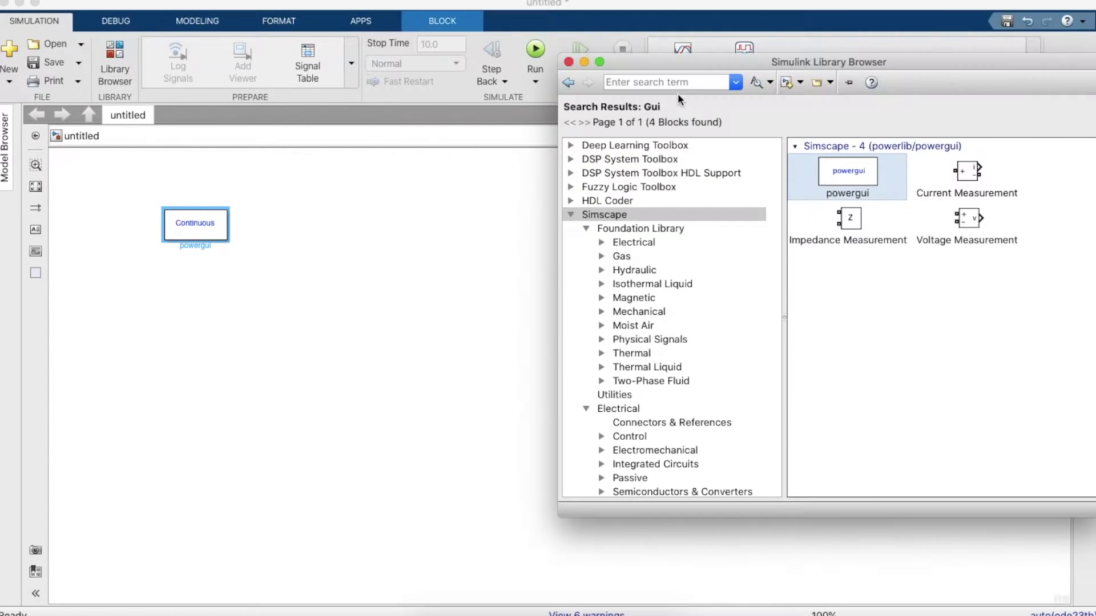
{"action": "left_click", "coordinate": [679, 84]}
{"action": "type", "text": "three-phase"}
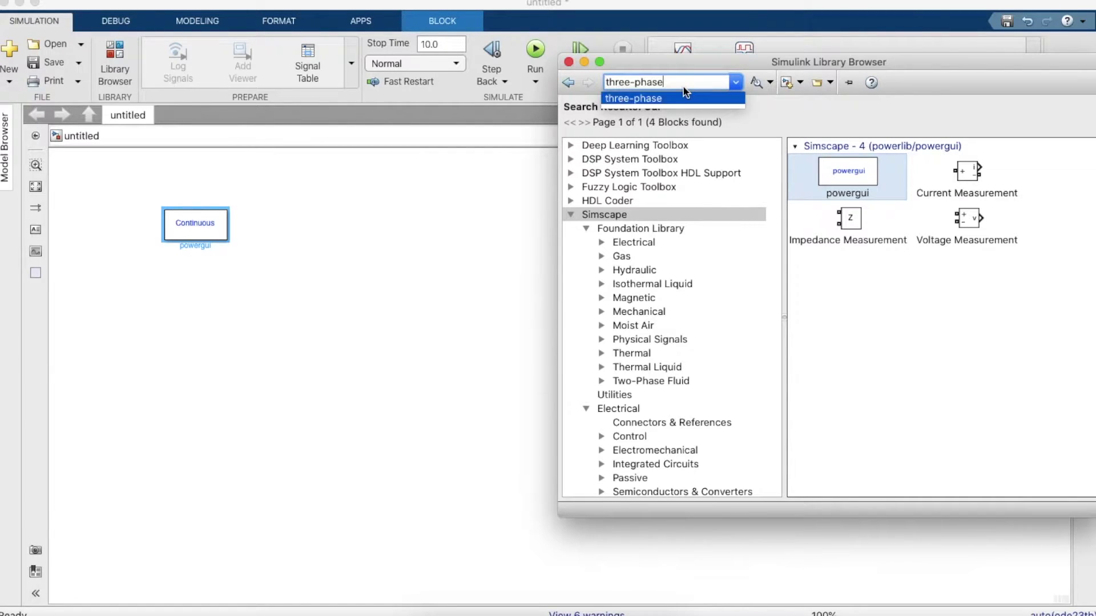
{"action": "key", "text": "Return"}
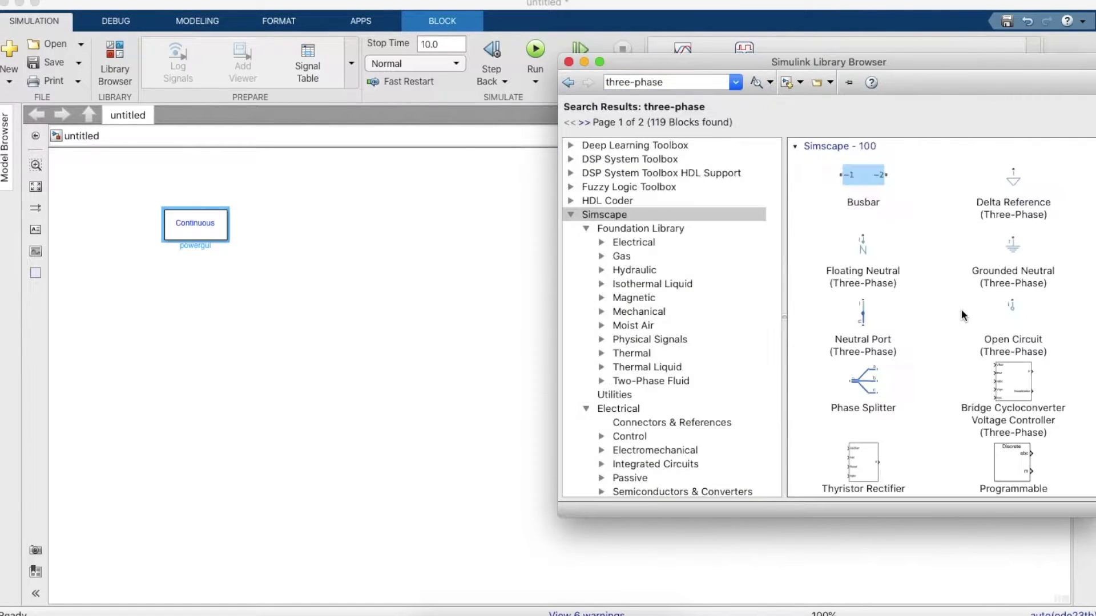
{"action": "scroll", "coordinate": [896, 261], "scroll_direction": "down", "scroll_amount": 3}
{"action": "scroll", "coordinate": [896, 260], "scroll_direction": "down", "scroll_amount": 15}
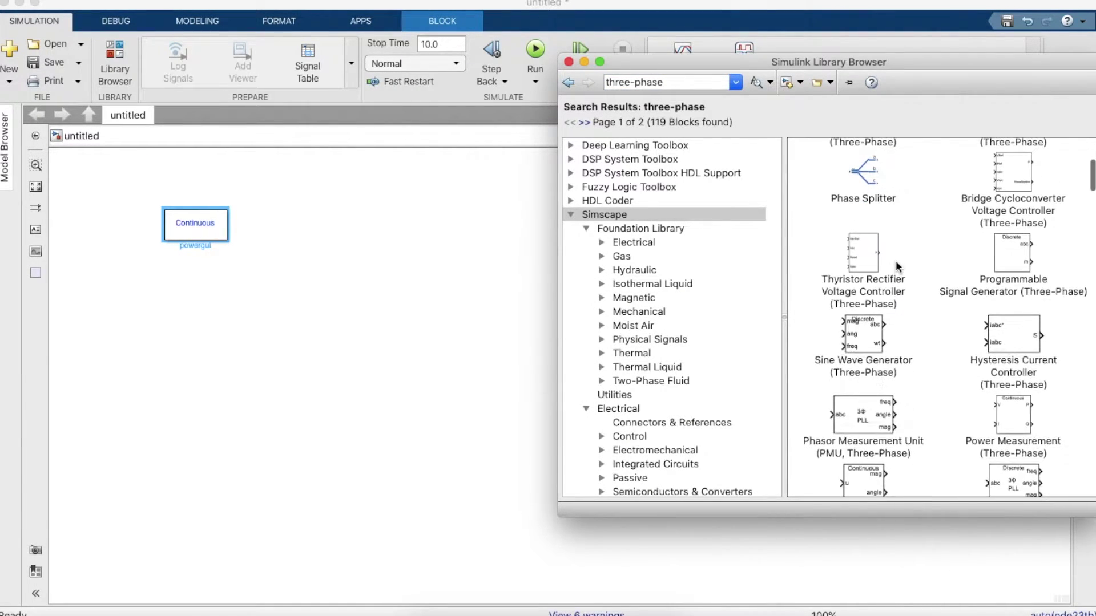
{"action": "scroll", "coordinate": [895, 261], "scroll_direction": "down", "scroll_amount": 15}
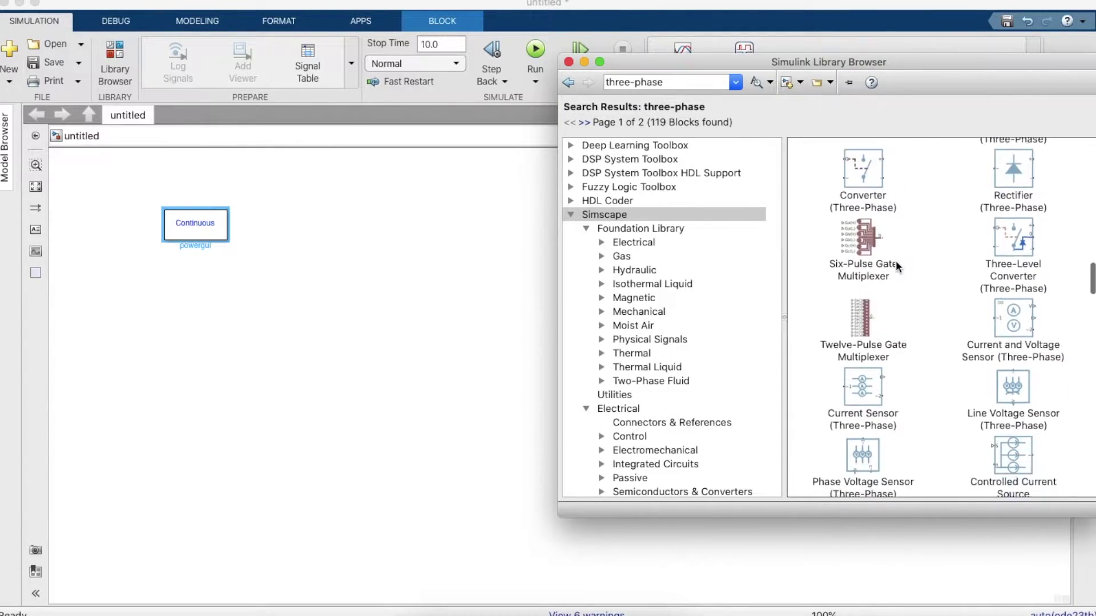
{"action": "left_click_drag", "start_coordinate": [995, 237], "coordinate": [340, 386]}
- Set the Three-Phase Source to 230 Vrms phase-to-phase voltage and 50 Hz frequency
{"action": "double_click", "coordinate": [340, 386]}
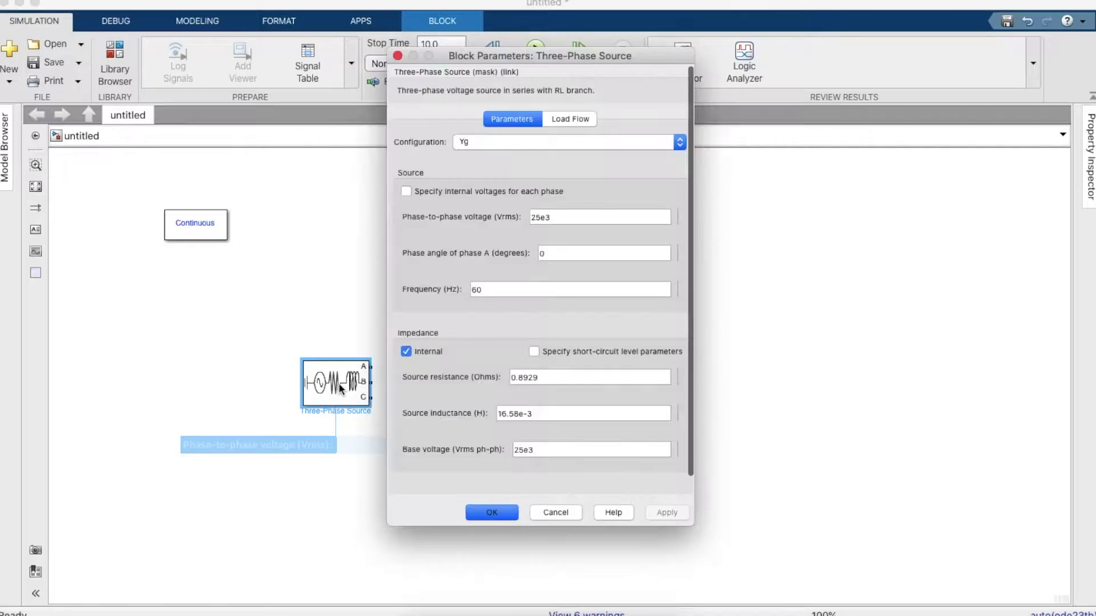
{"action": "double_click", "coordinate": [573, 322]}
{"action": "key", "text": "BackSpace"}
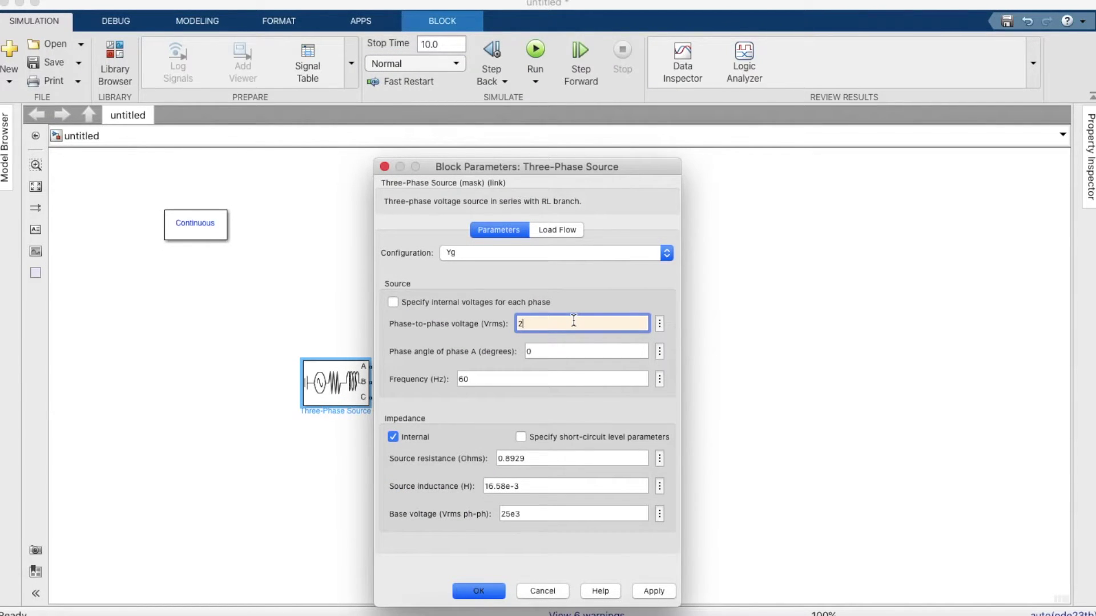
{"action": "double_click", "coordinate": [525, 375]}
{"action": "key", "text": "BackSpace"}
{"action": "key", "text": "Return"}
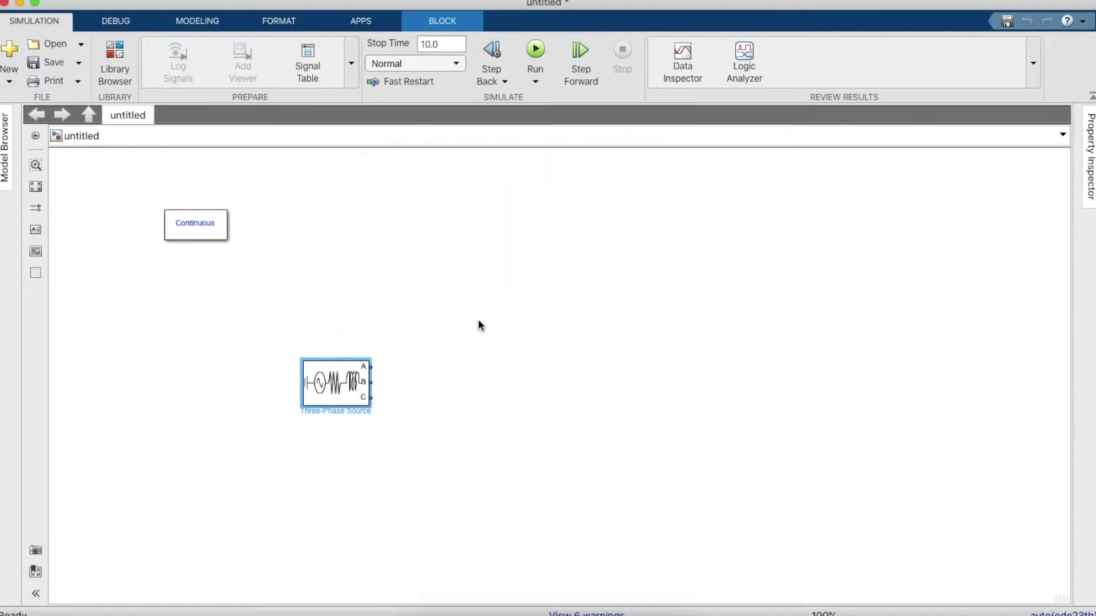
{"action": "left_click", "coordinate": [478, 319]}
- Search the library for 'Diode' and place a Diode block beside the source
{"action": "left_click", "coordinate": [100, 77]}
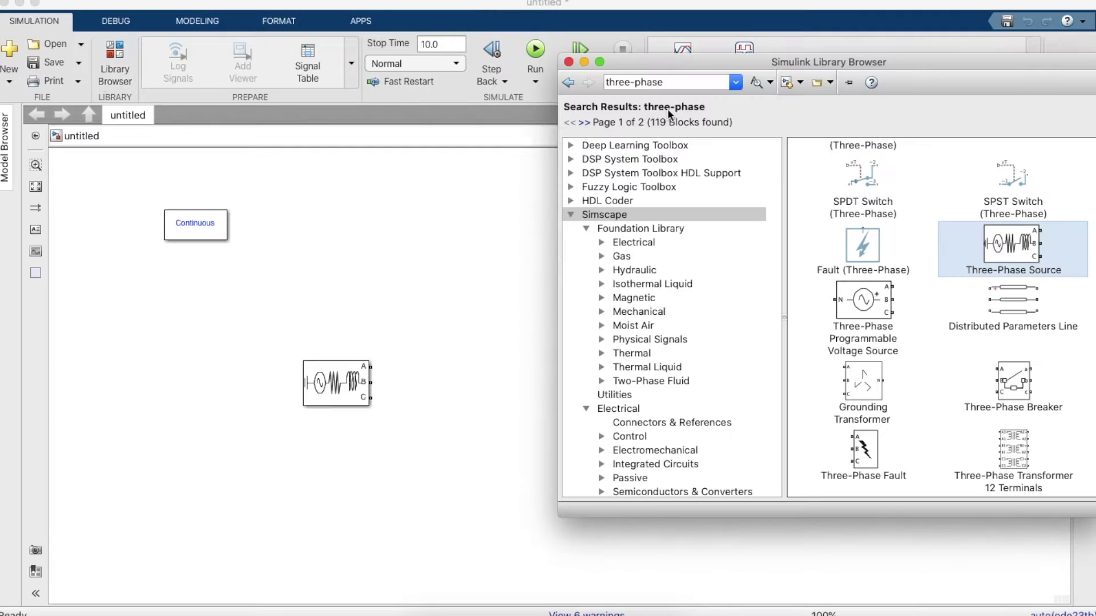
{"action": "left_click", "coordinate": [692, 87]}
{"action": "key", "text": "BackSpace"}
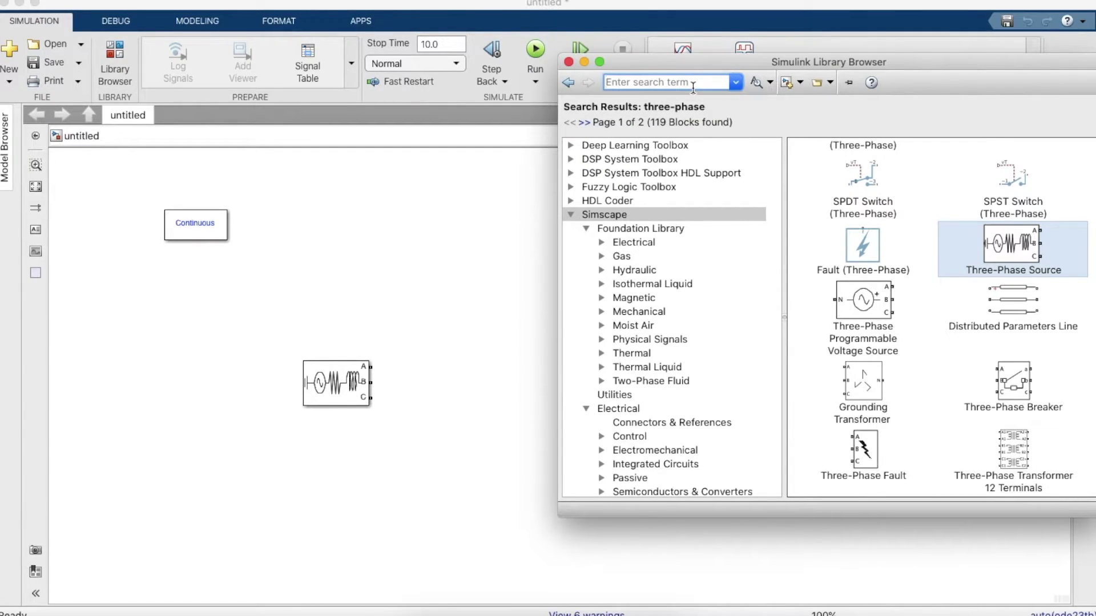
{"action": "type", "text": "Dio"}
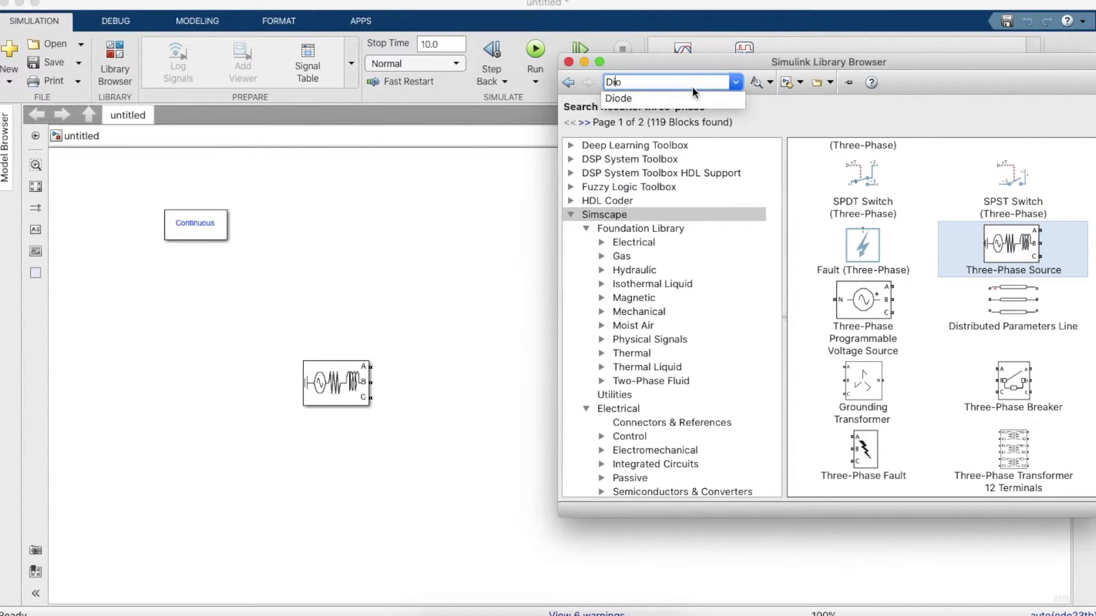
{"action": "type", "text": "de"}
{"action": "key", "text": "Return"}
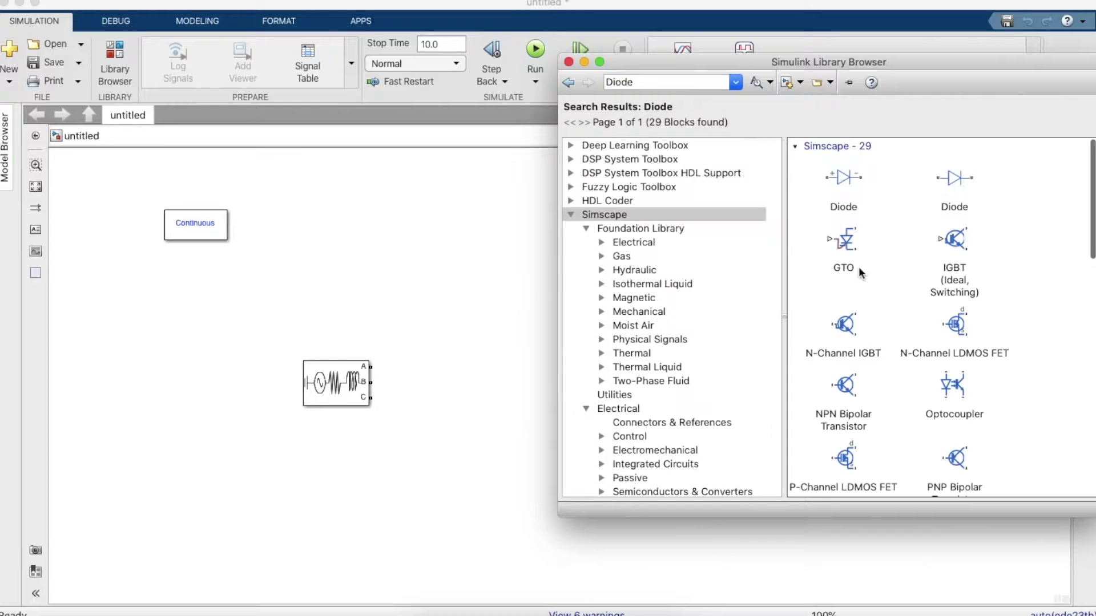
{"action": "scroll", "coordinate": [859, 266], "scroll_direction": "down", "scroll_amount": 10}
{"action": "left_click", "coordinate": [948, 267]}
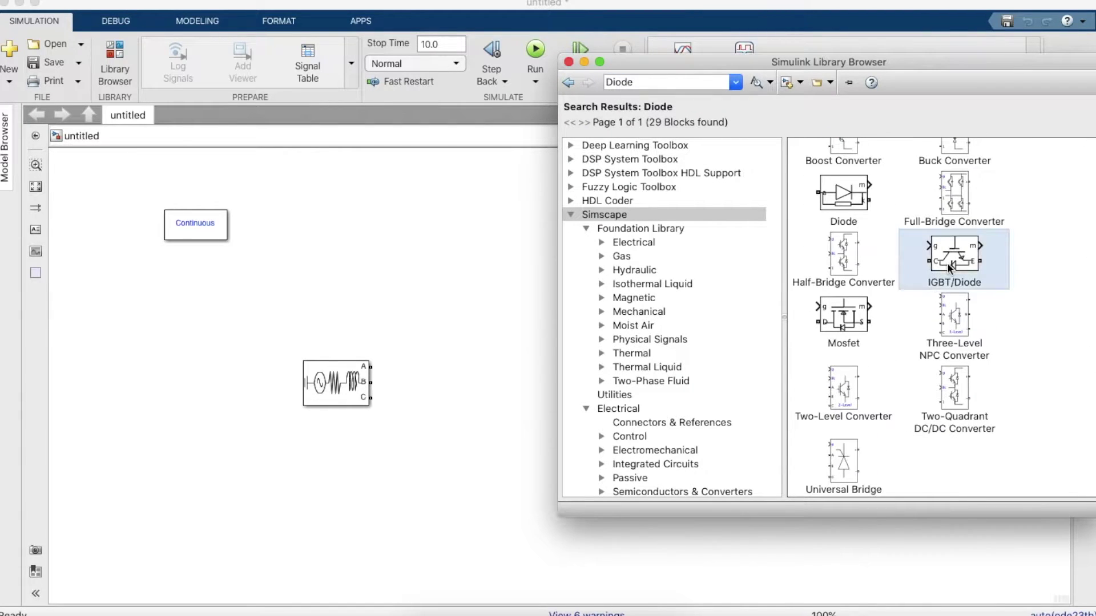
{"action": "left_click_drag", "start_coordinate": [845, 211], "coordinate": [502, 347]}
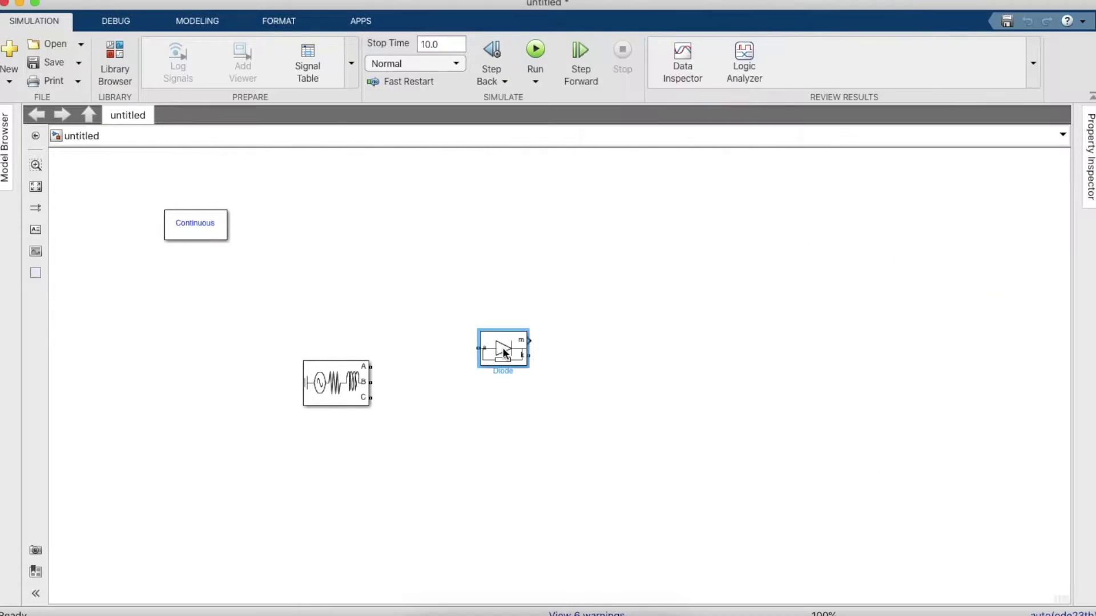
- Rotate the Diode upright with Ctrl+R and make a copy of it
{"action": "left_click", "coordinate": [559, 335]}
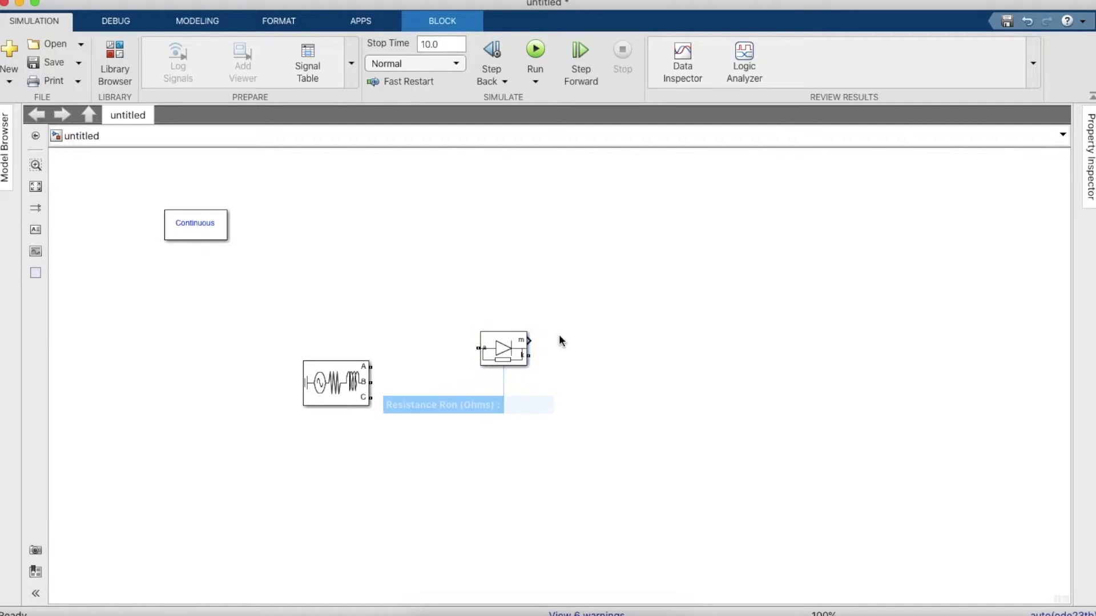
{"action": "key", "text": "super+r"}
{"action": "key", "text": "super+r"}
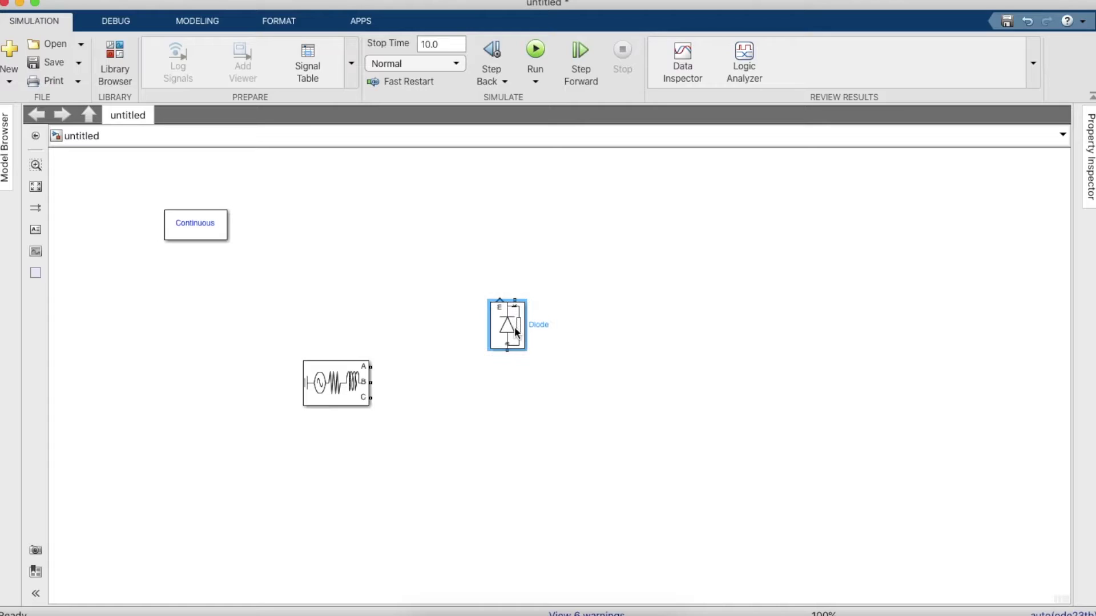
{"action": "left_click_drag", "start_coordinate": [515, 326], "coordinate": [584, 327]}
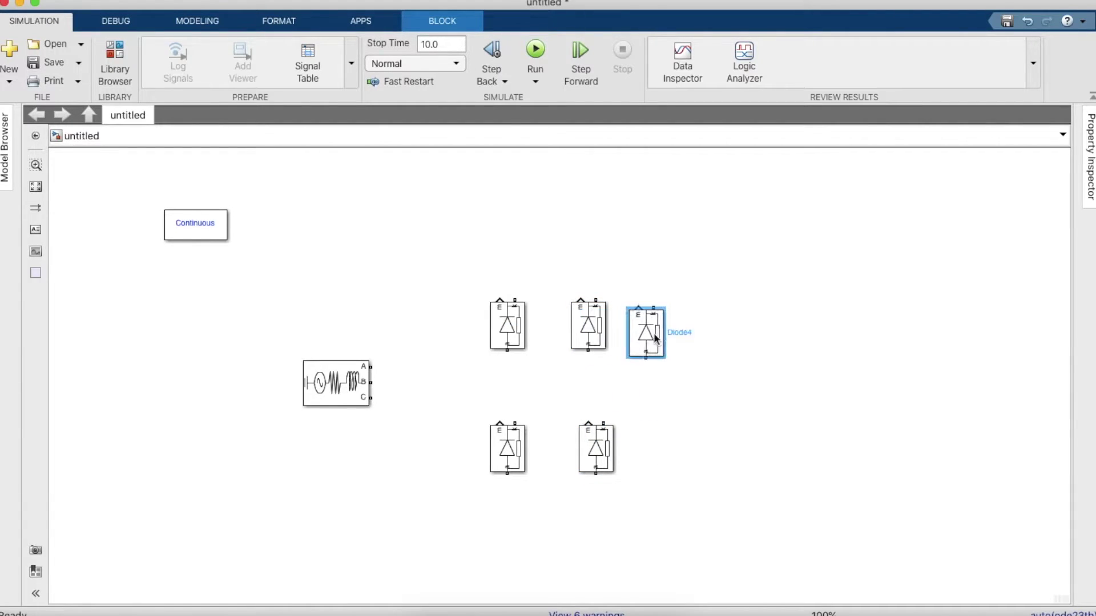
- Add the sixth diode and wire the left, middle and right upper diodes to the ones below
{"action": "left_click_drag", "start_coordinate": [655, 338], "coordinate": [666, 435]}
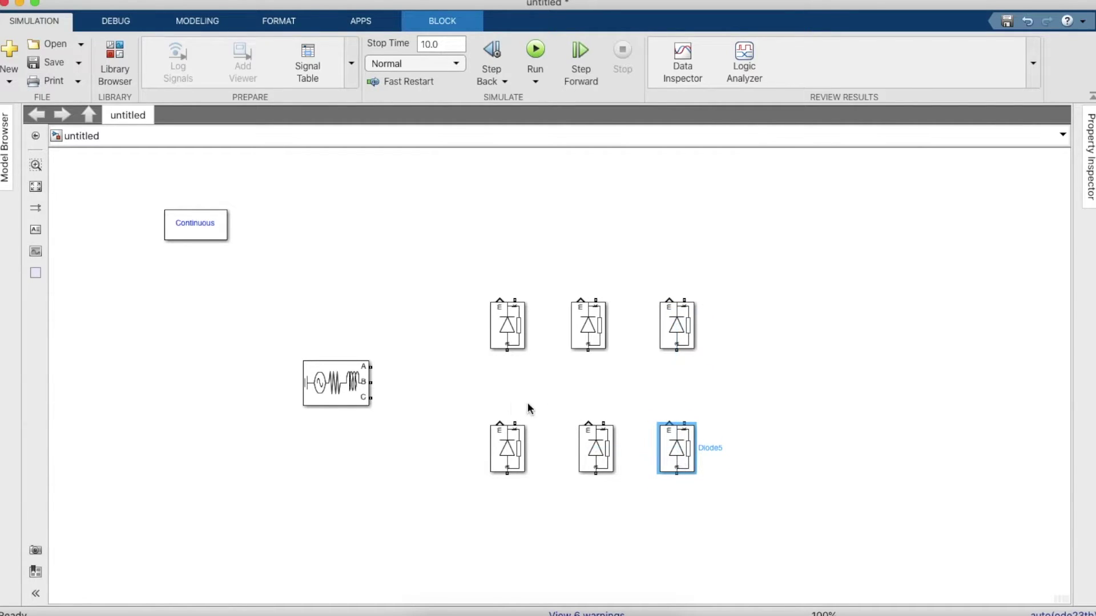
{"action": "left_click_drag", "start_coordinate": [515, 424], "coordinate": [507, 349]}
{"action": "left_click_drag", "start_coordinate": [512, 336], "coordinate": [521, 337]}
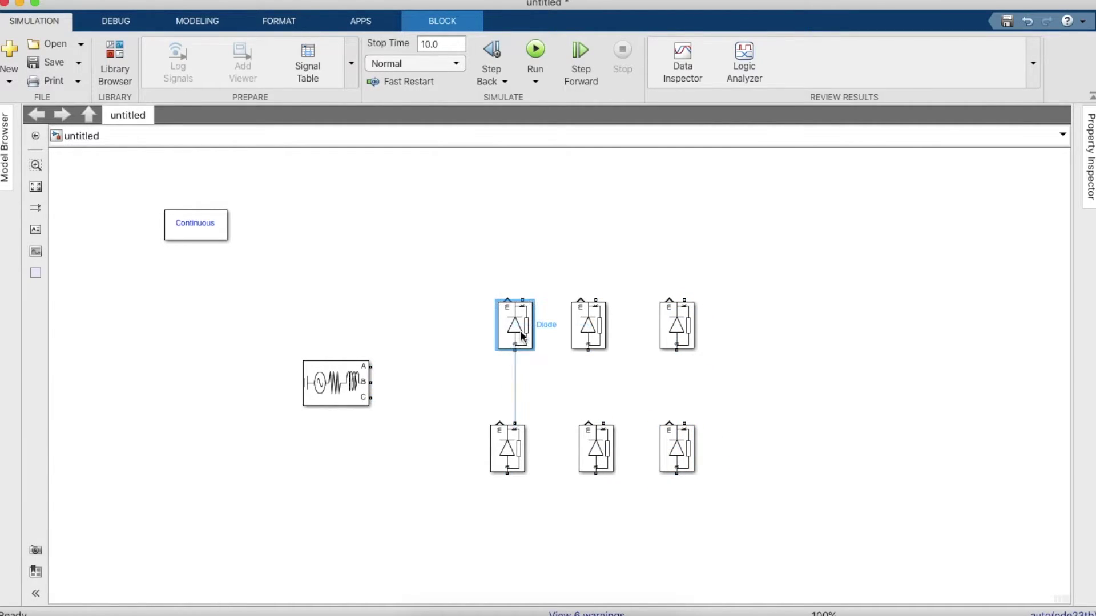
{"action": "left_click", "coordinate": [588, 337]}
{"action": "left_click_drag", "start_coordinate": [588, 351], "coordinate": [606, 421]}
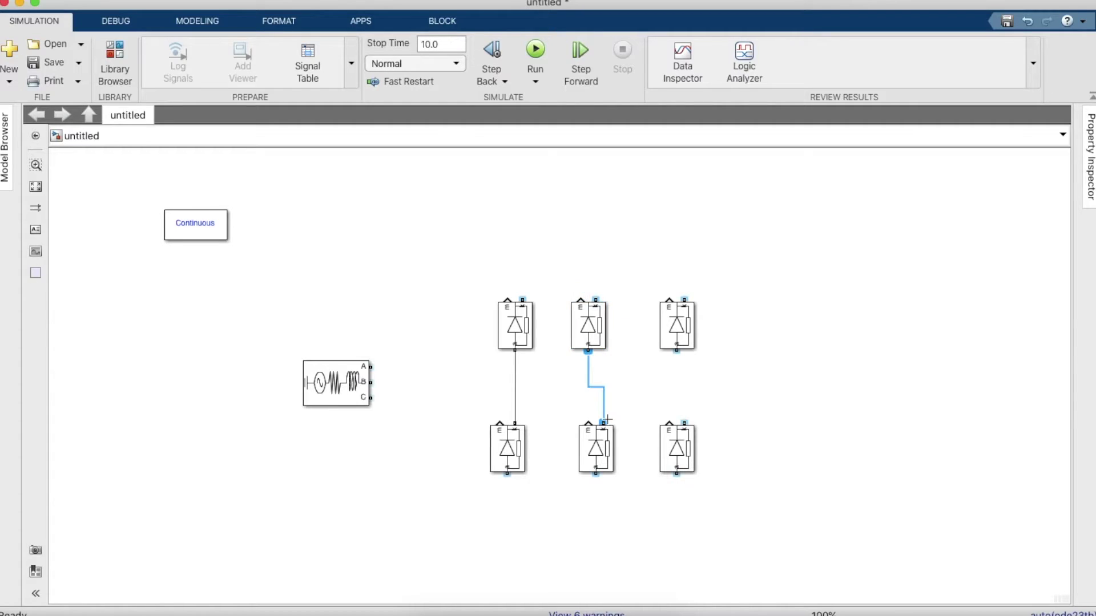
{"action": "left_click_drag", "start_coordinate": [590, 320], "coordinate": [608, 314]}
{"action": "left_click", "coordinate": [688, 320]}
{"action": "left_click_drag", "start_coordinate": [684, 424], "coordinate": [685, 328]}
{"action": "left_click", "coordinate": [323, 318]}
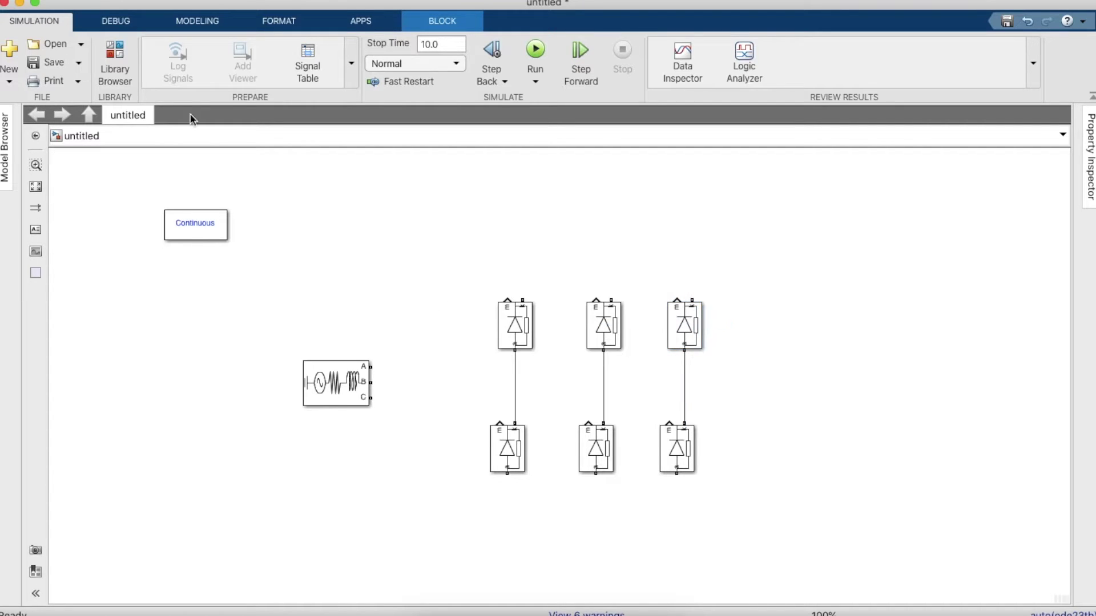
{"action": "left_click", "coordinate": [116, 61]}
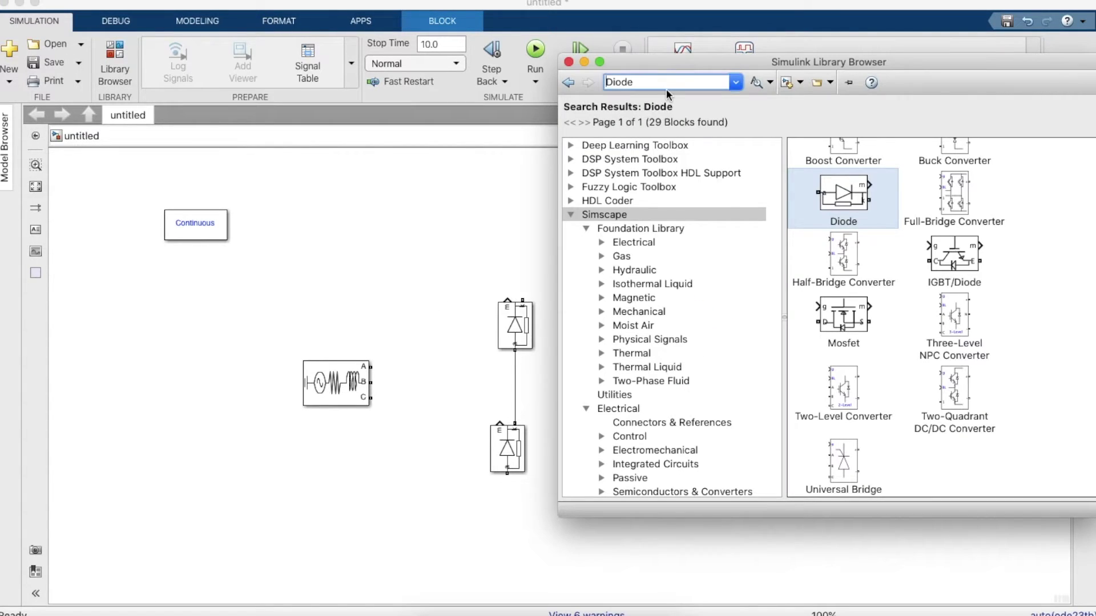
- Wire source phases A, B and C to the left, middle and right diode legs
{"action": "left_click", "coordinate": [568, 61]}
{"action": "left_click_drag", "start_coordinate": [372, 367], "coordinate": [515, 368]}
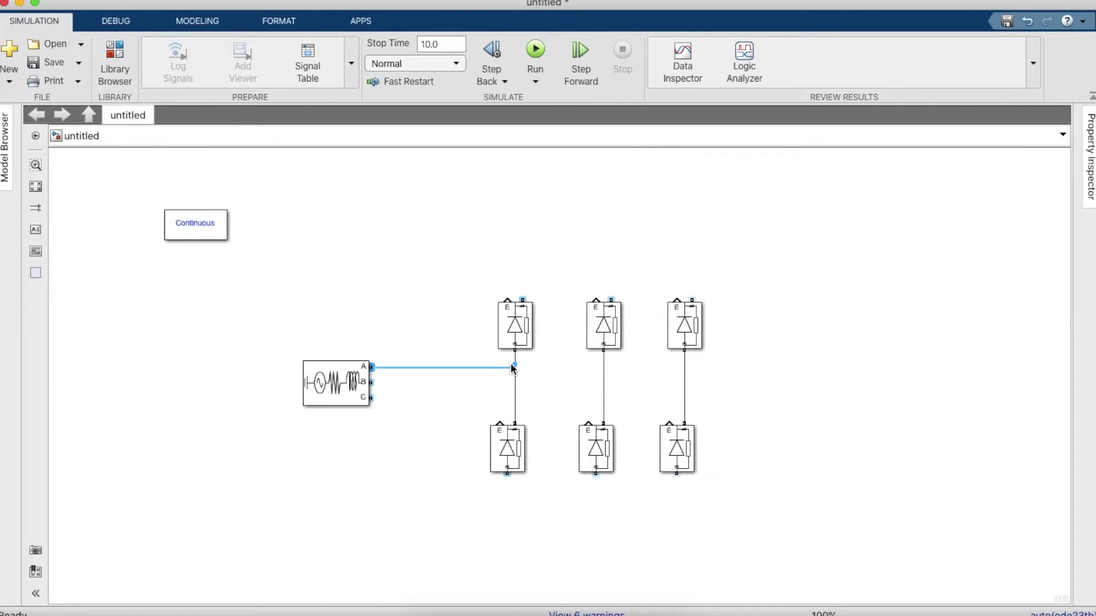
{"action": "left_click_drag", "start_coordinate": [371, 381], "coordinate": [607, 384]}
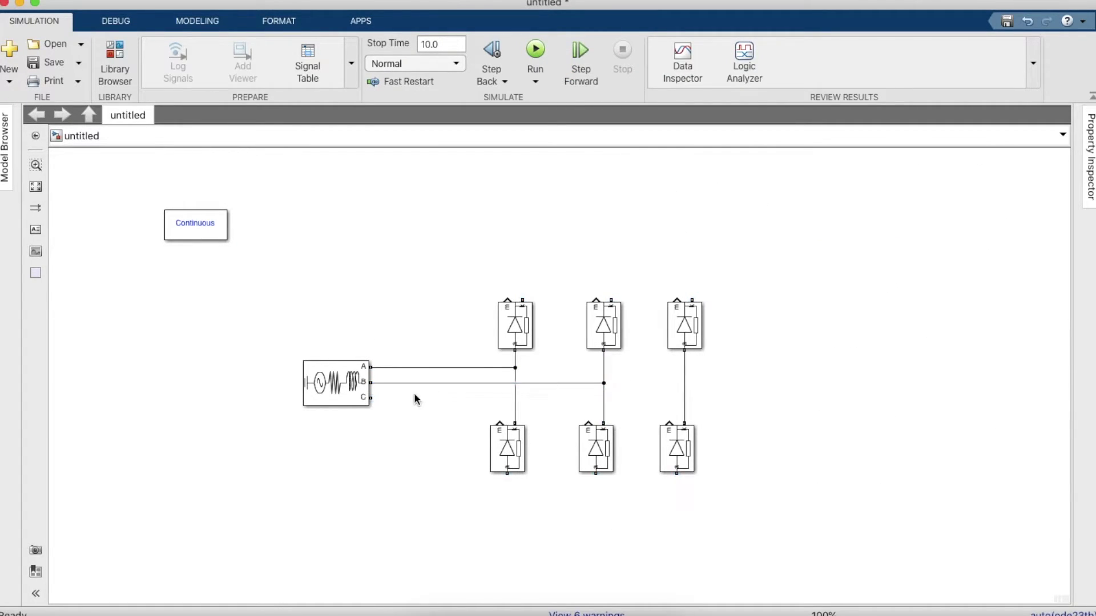
{"action": "left_click_drag", "start_coordinate": [370, 398], "coordinate": [684, 411]}
{"action": "left_click", "coordinate": [688, 400]}
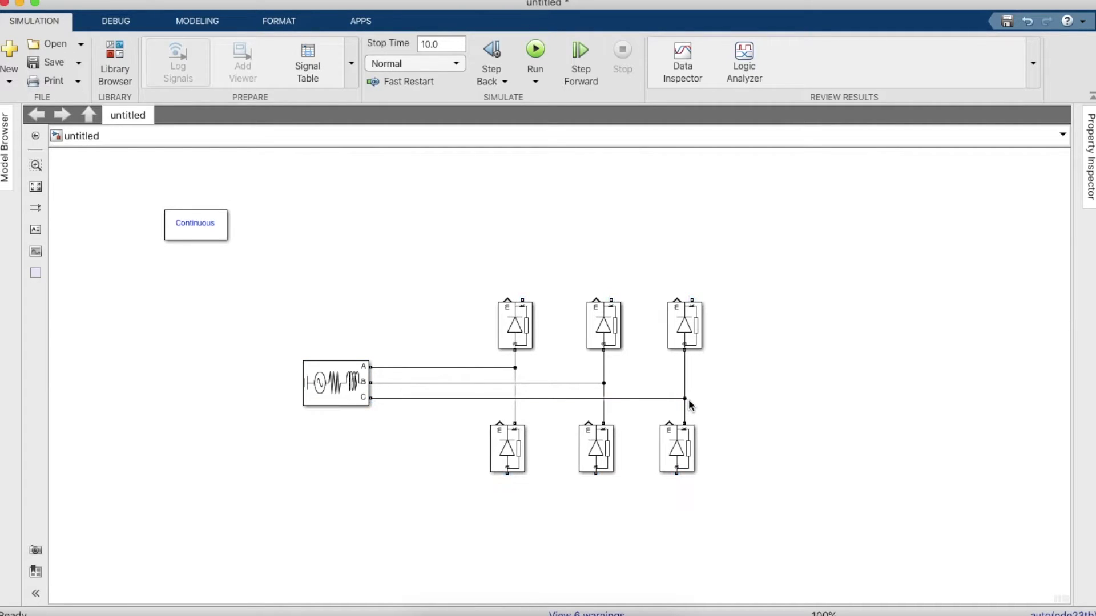
- Join the upper diodes' top terminals and the lower diodes' bottom terminals into common rails
{"action": "mouse_move", "coordinate": [522, 299]}
{"action": "left_mouse_down"}
{"action": "mouse_move", "coordinate": [624, 298]}
{"action": "mouse_move", "coordinate": [522, 299]}
{"action": "left_mouse_up"}
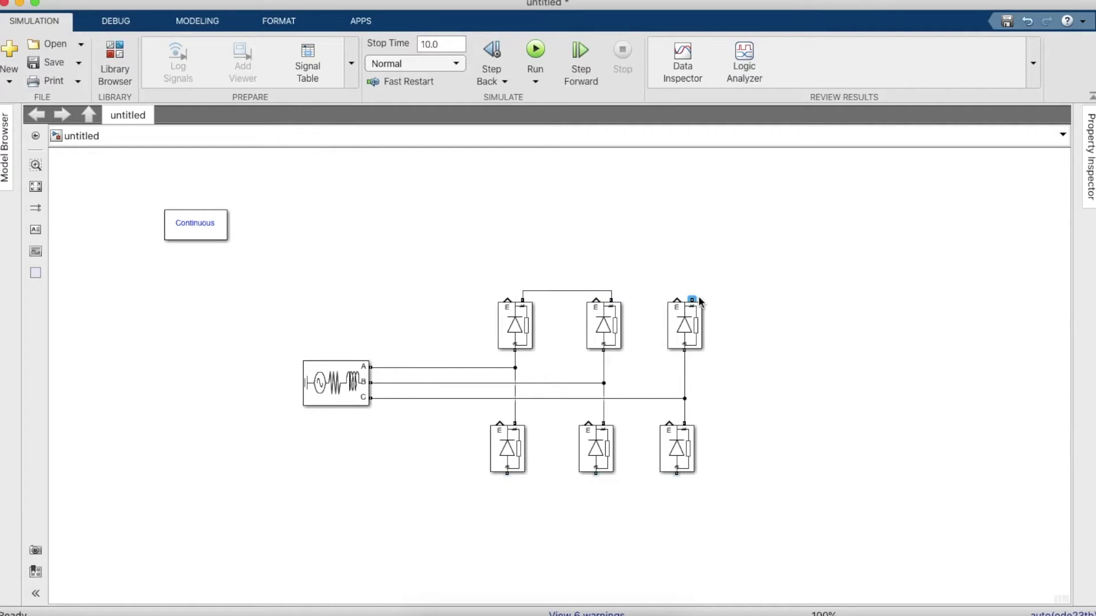
{"action": "left_click_drag", "start_coordinate": [508, 475], "coordinate": [597, 476]}
{"action": "left_click_drag", "start_coordinate": [676, 475], "coordinate": [597, 484]}
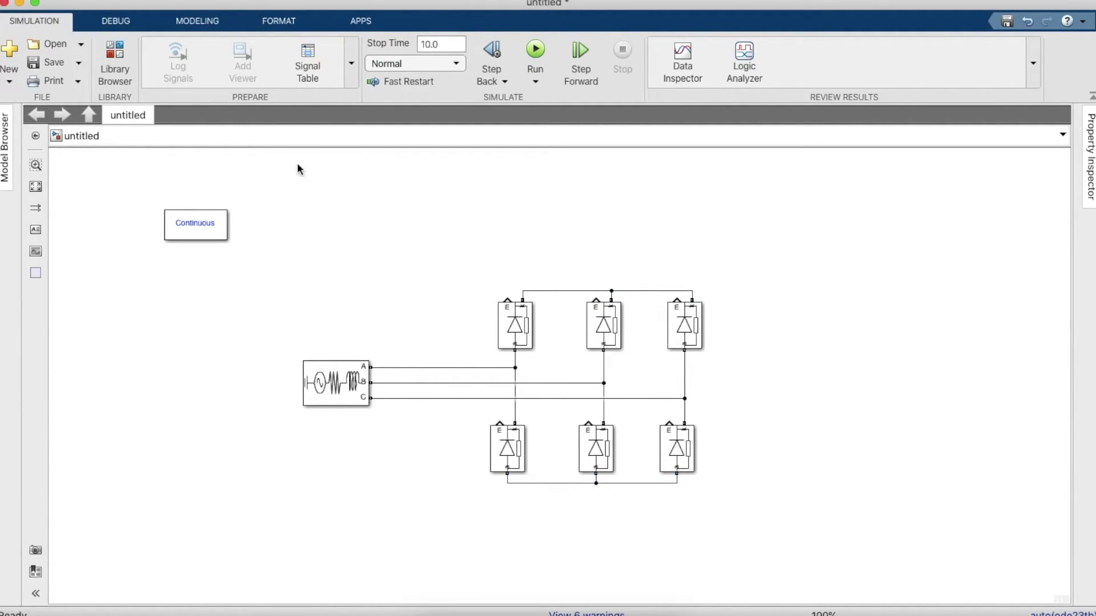
{"action": "left_click", "coordinate": [111, 58]}
{"action": "left_click", "coordinate": [639, 83]}
{"action": "key", "text": "BackSpace"}
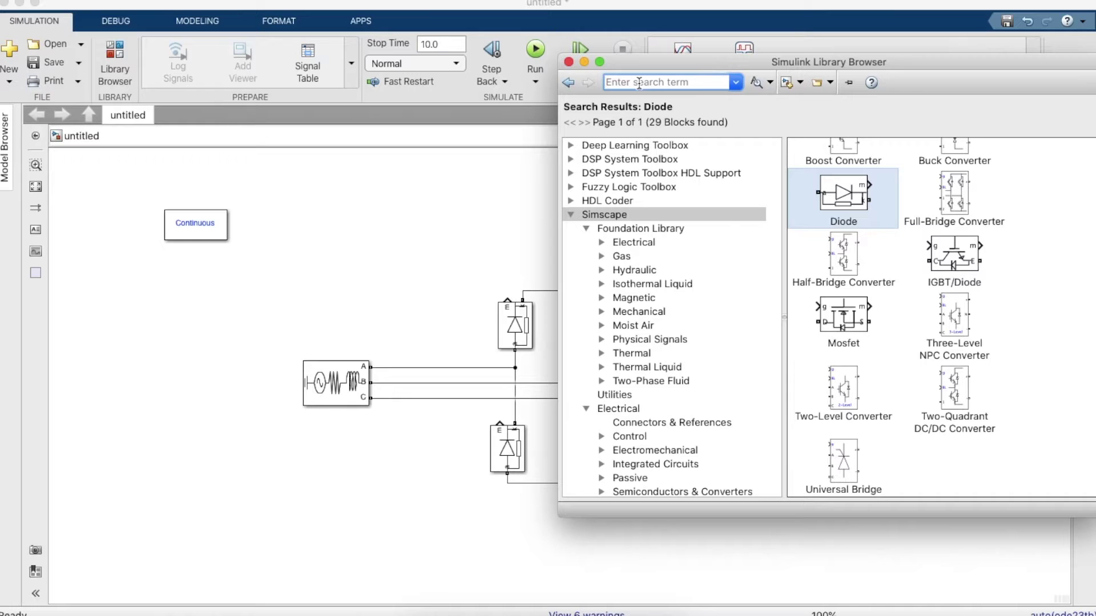
- Place a Series RLC Branch right of the bridge and rotate it vertical
{"action": "type", "text": "RLC"}
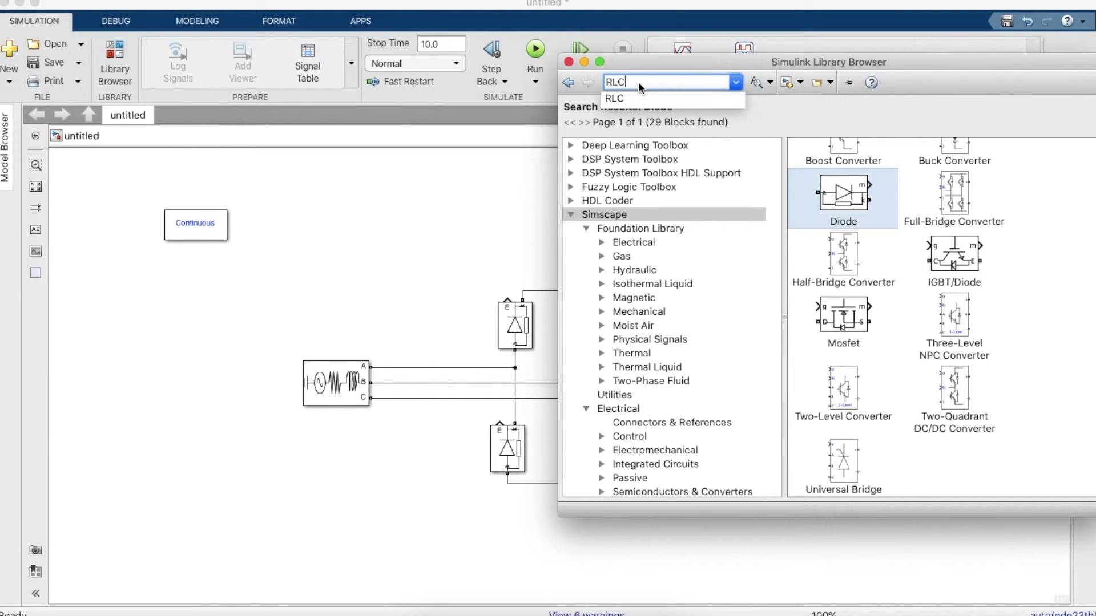
{"action": "key", "text": "Return"}
{"action": "scroll", "coordinate": [940, 311], "scroll_direction": "down", "scroll_amount": 5}
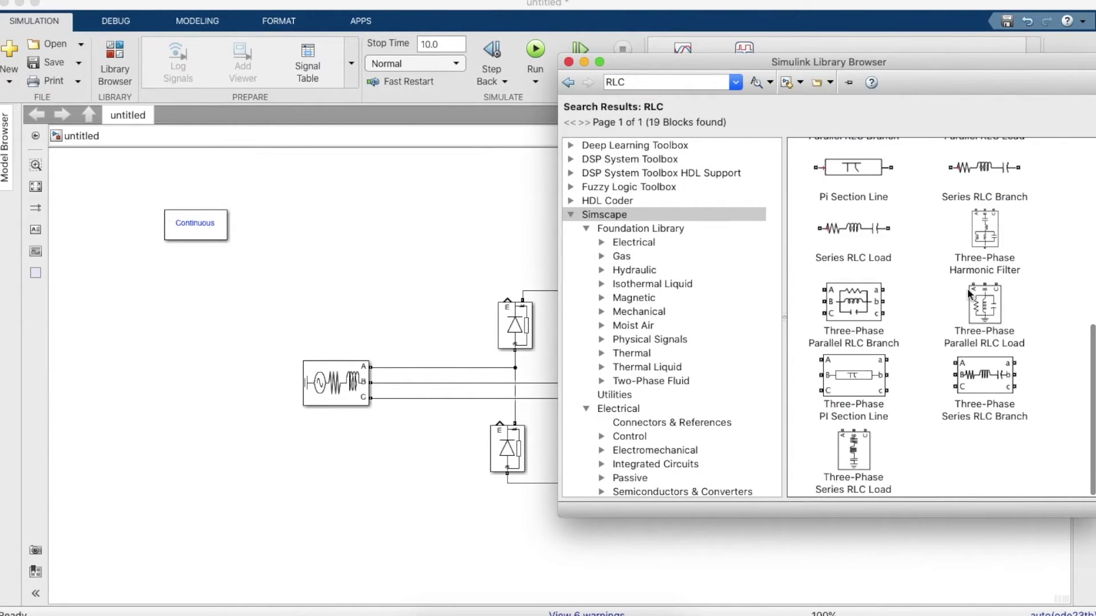
{"action": "left_click_drag", "start_coordinate": [991, 183], "coordinate": [854, 363]}
{"action": "key", "text": "super+r"}
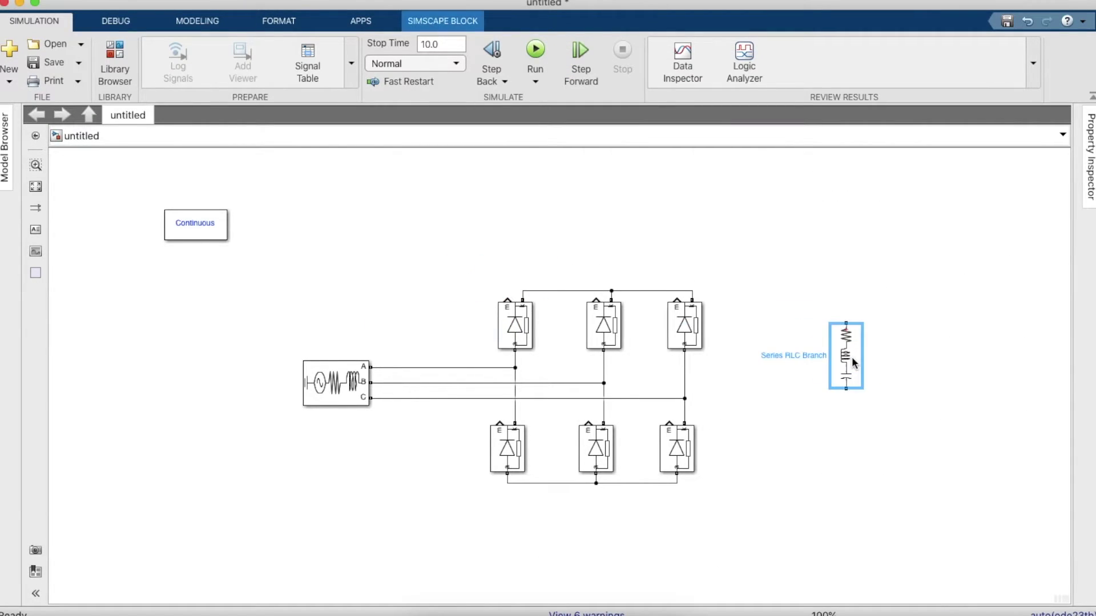
- Set the branch type to R and wire the resistor across the bridge's top and bottom rails
{"action": "double_click", "coordinate": [851, 357]}
{"action": "left_click", "coordinate": [738, 265]}
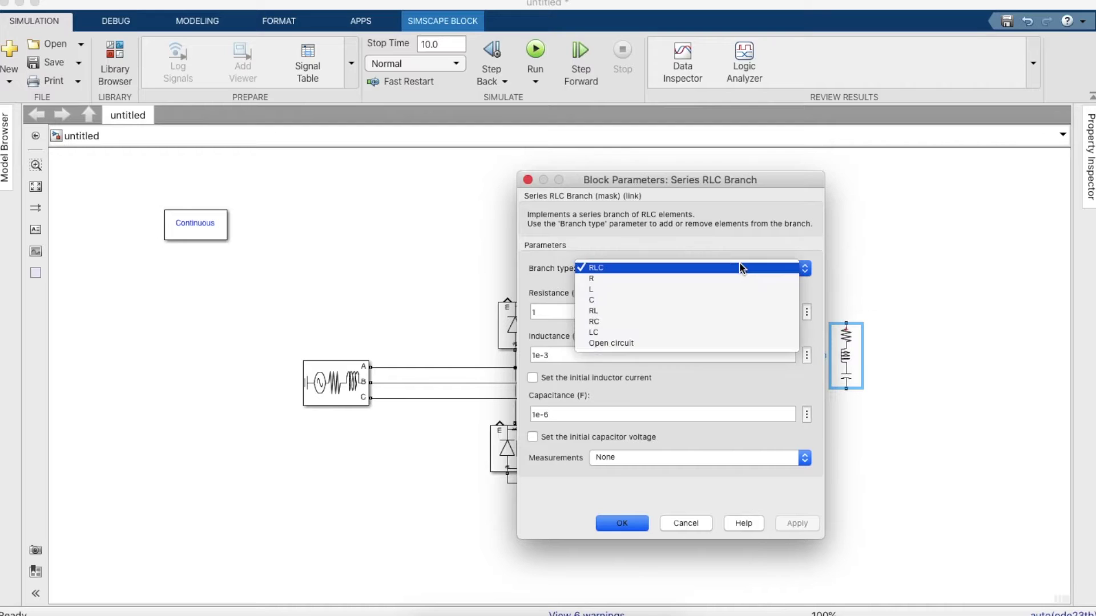
{"action": "left_click", "coordinate": [717, 282]}
{"action": "left_click", "coordinate": [643, 312]}
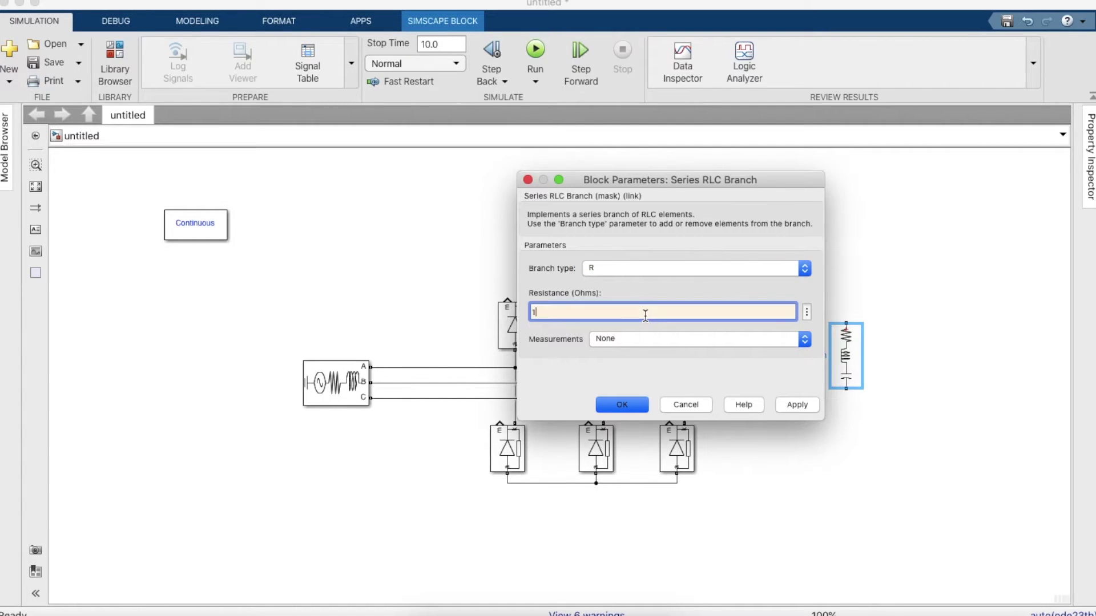
{"action": "key", "text": "Return"}
{"action": "left_click_drag", "start_coordinate": [845, 324], "coordinate": [693, 292]}
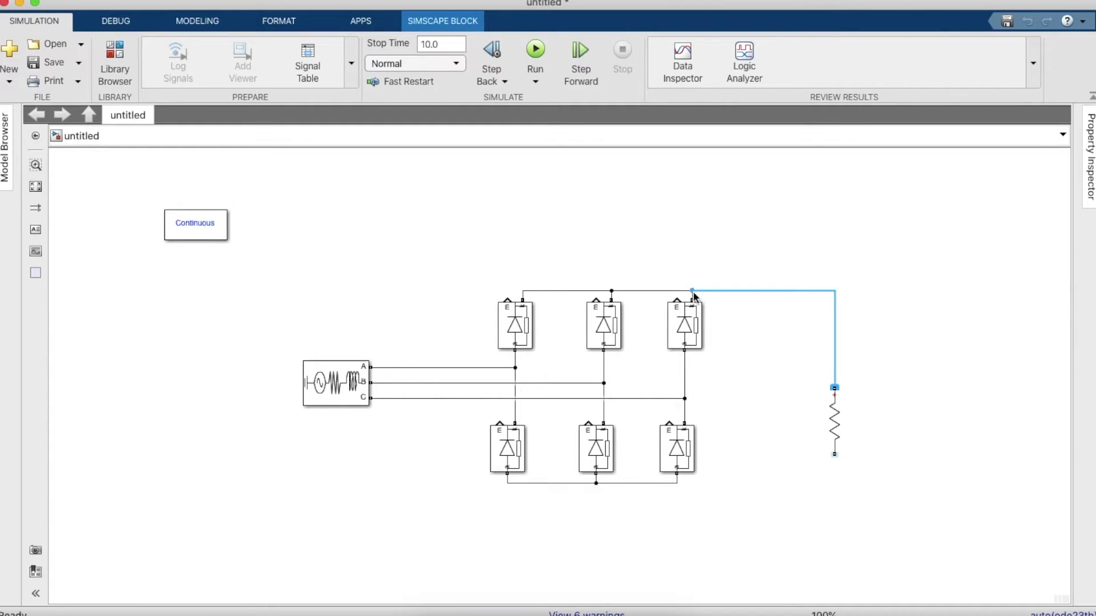
{"action": "left_click_drag", "start_coordinate": [835, 454], "coordinate": [677, 483]}
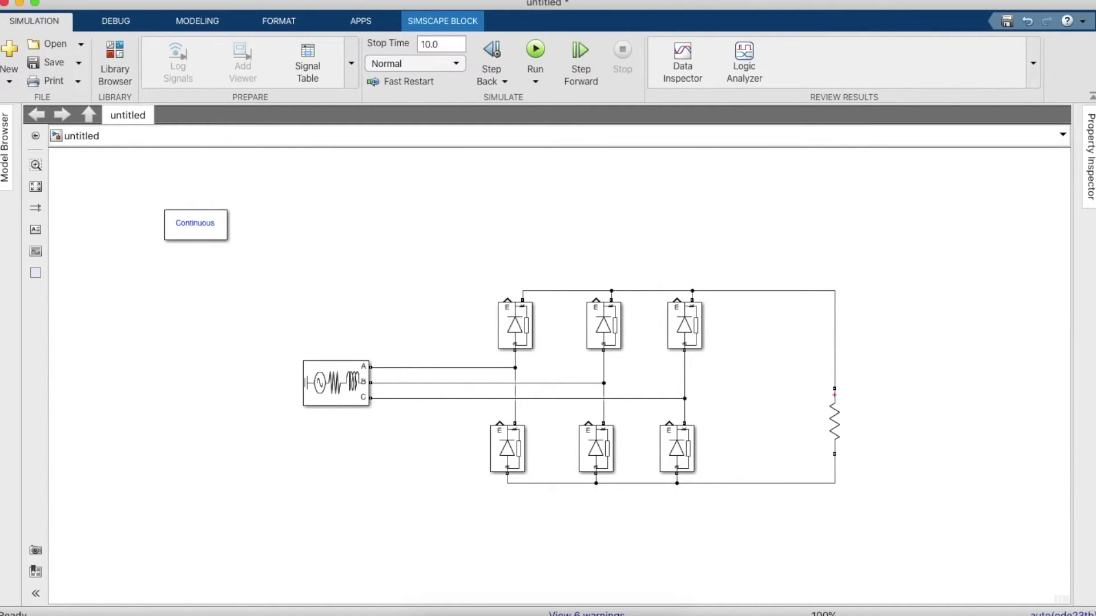
- Place a Voltage Measurement block beside the resistor load
{"action": "left_click", "coordinate": [128, 61]}
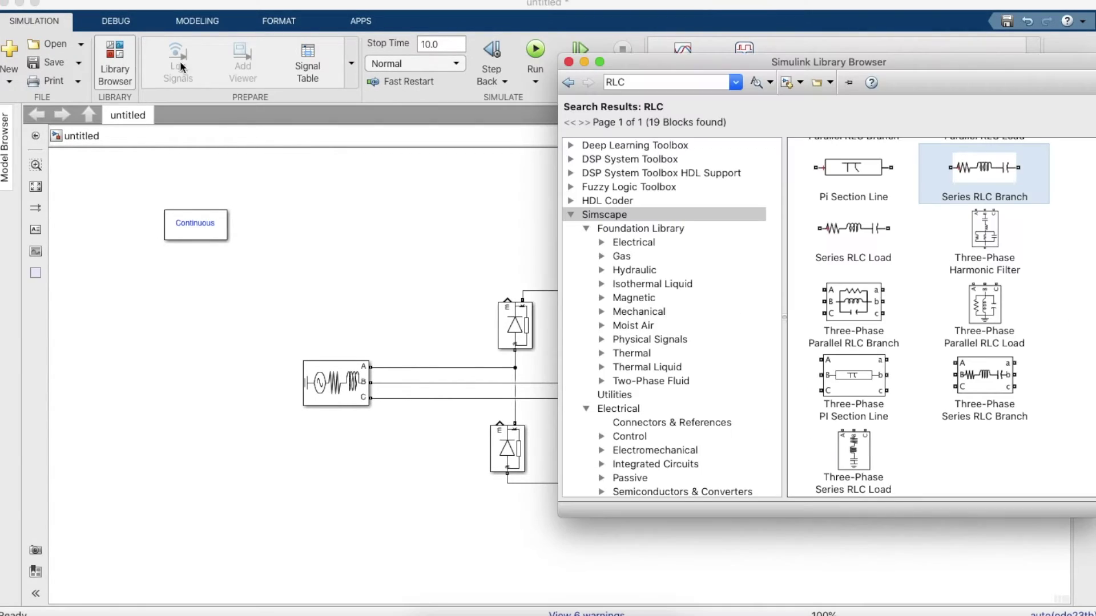
{"action": "double_click", "coordinate": [684, 86]}
{"action": "key", "text": "BackSpace"}
{"action": "type", "text": "Voltage Measurement"}
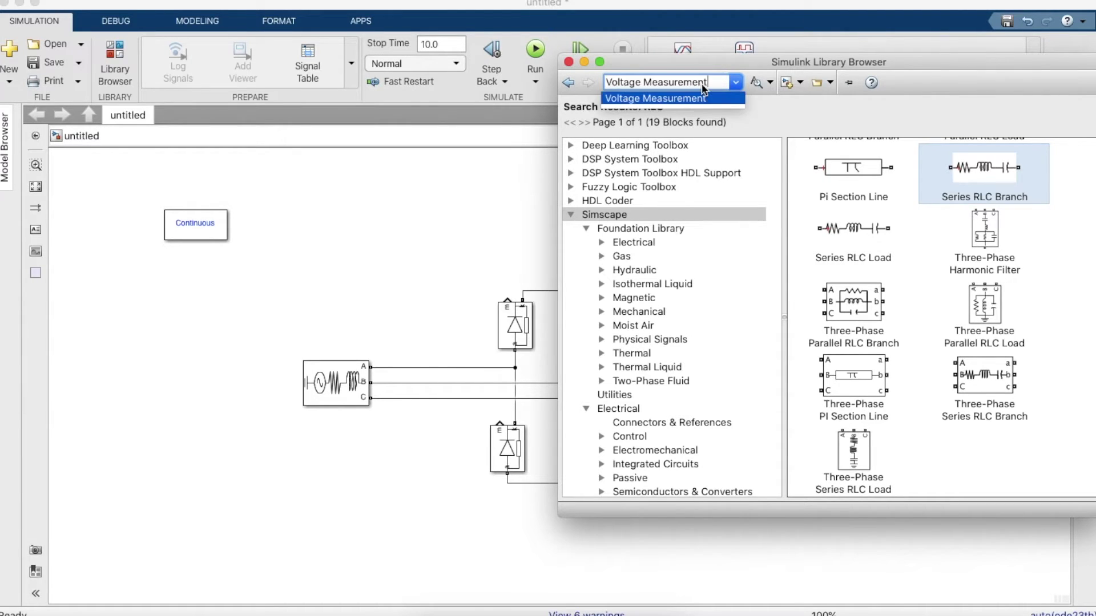
{"action": "key", "text": "Return"}
{"action": "left_click_drag", "start_coordinate": [836, 170], "coordinate": [836, 302]}
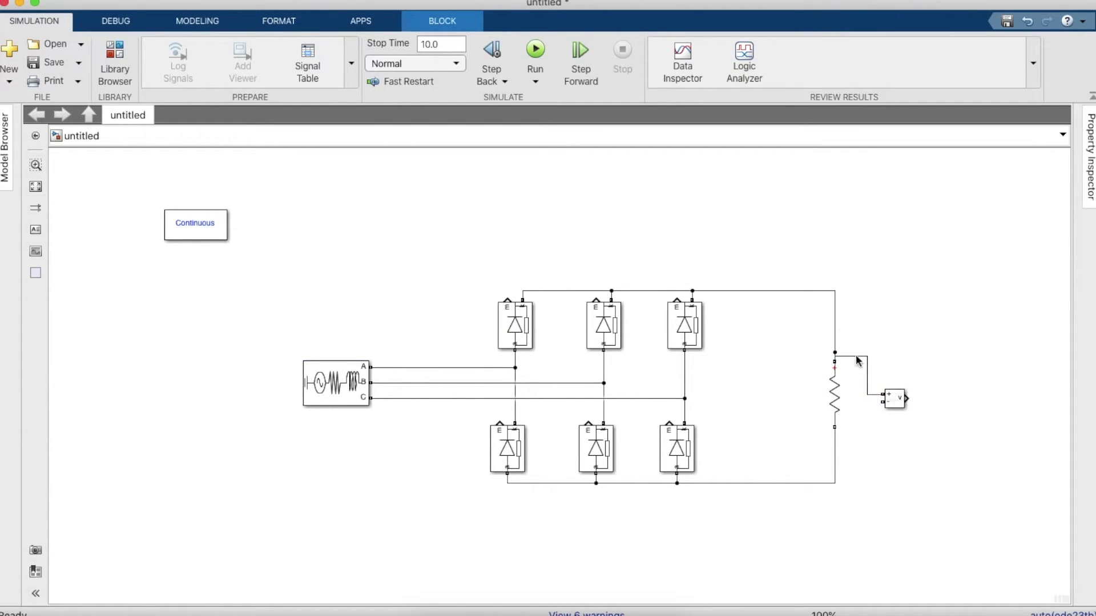
- Add a Scope right of the measurement and connect the measurement output to it
{"action": "left_click", "coordinate": [115, 62]}
{"action": "left_click", "coordinate": [636, 83]}
{"action": "key", "text": "BackSpace"}
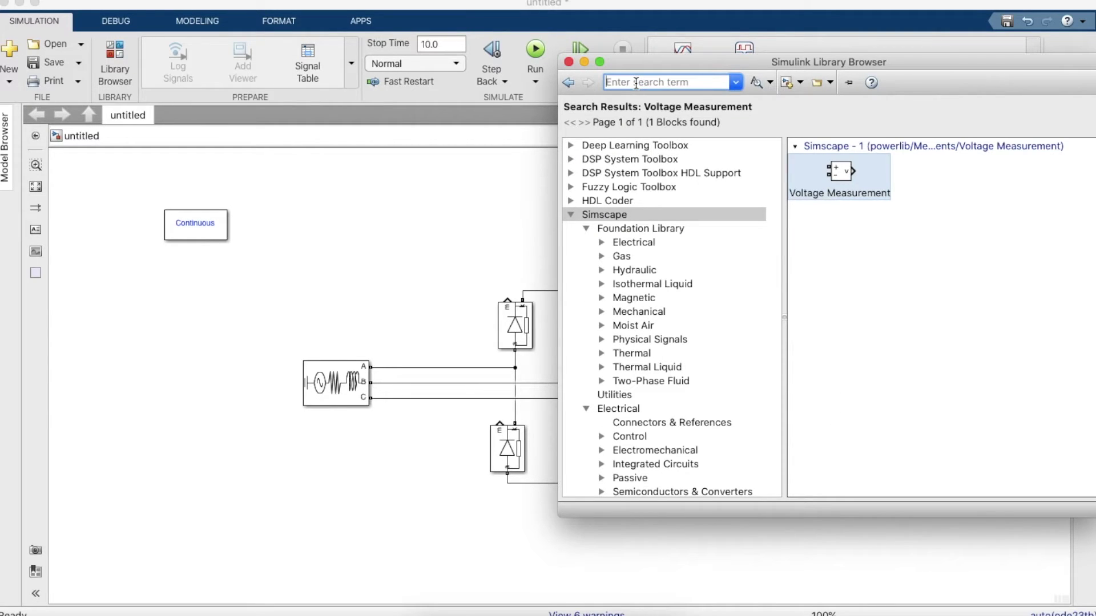
{"action": "type", "text": "Scope"}
{"action": "left_click", "coordinate": [666, 94]}
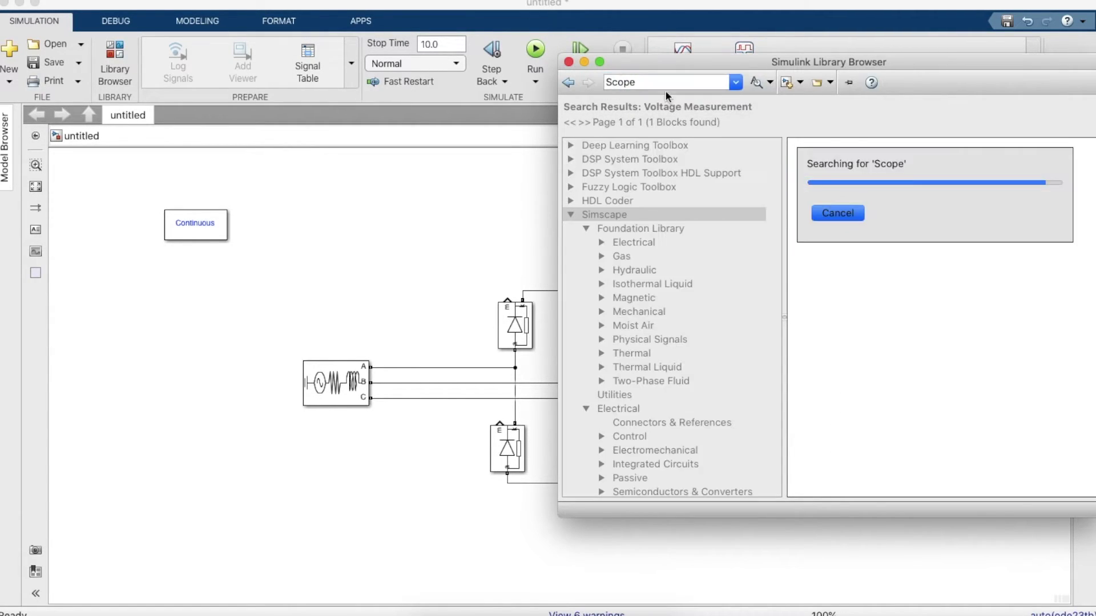
{"action": "left_click_drag", "start_coordinate": [829, 190], "coordinate": [970, 405]}
{"action": "left_click", "coordinate": [941, 399]}
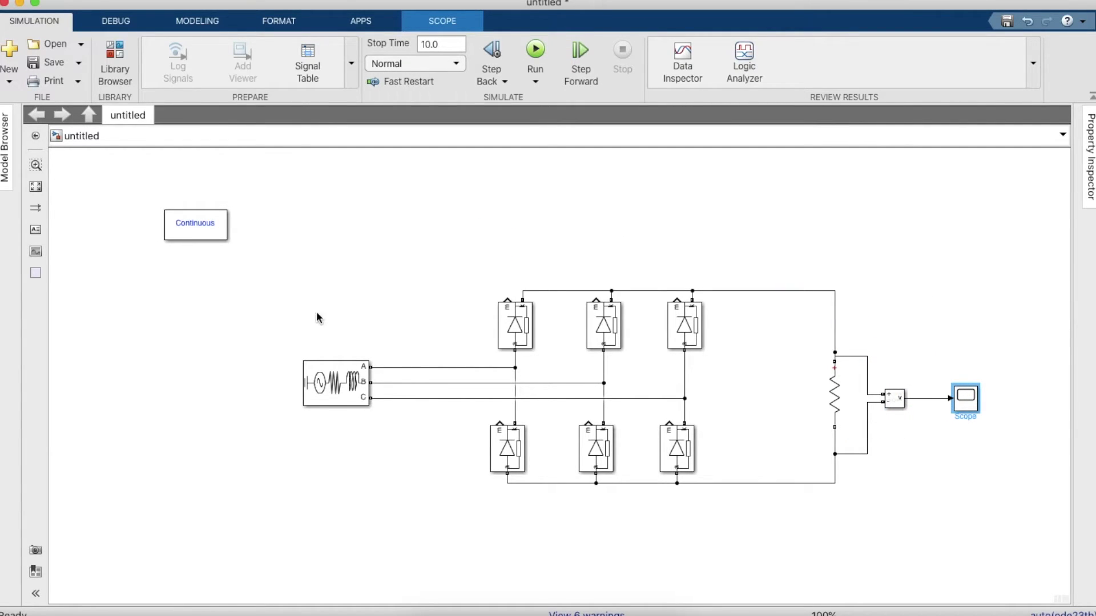
- Run the simulation and open the Scope plot
{"action": "left_click", "coordinate": [428, 292]}
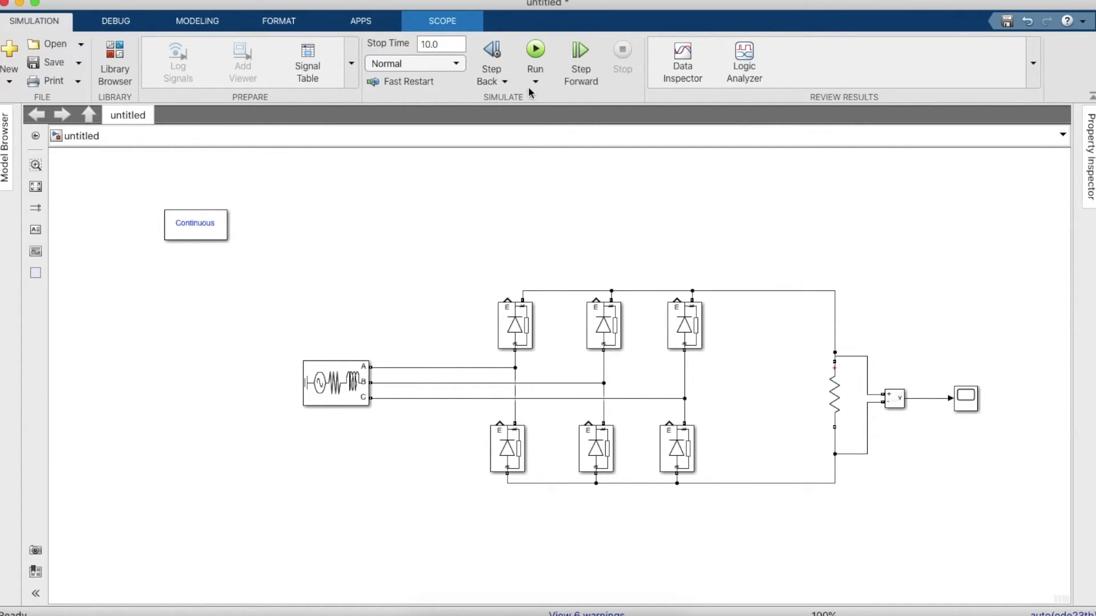
{"action": "left_click", "coordinate": [545, 47]}
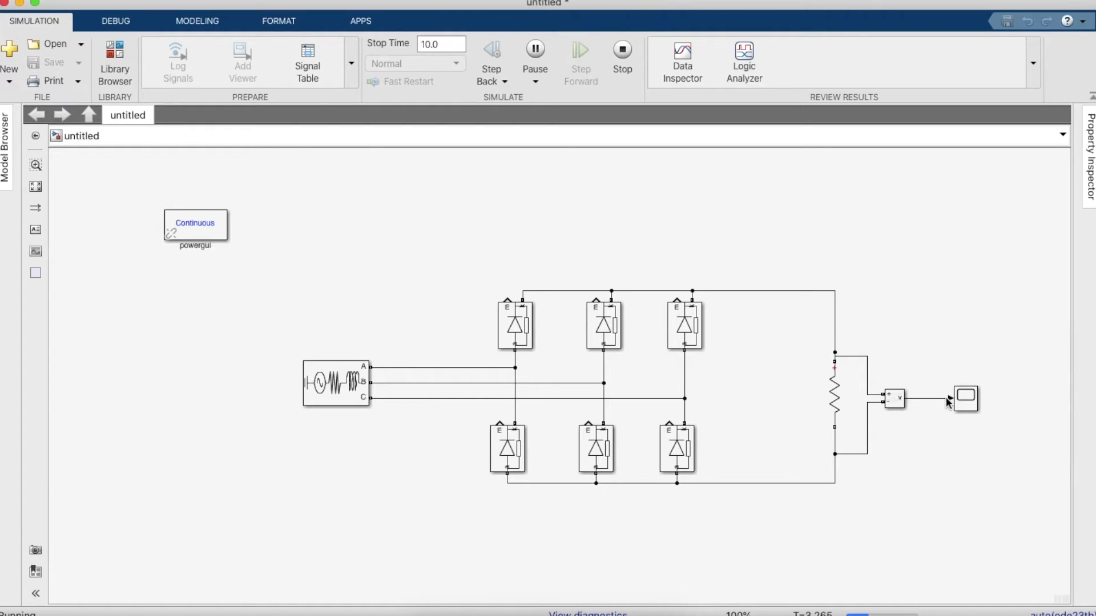
{"action": "left_click", "coordinate": [969, 401]}
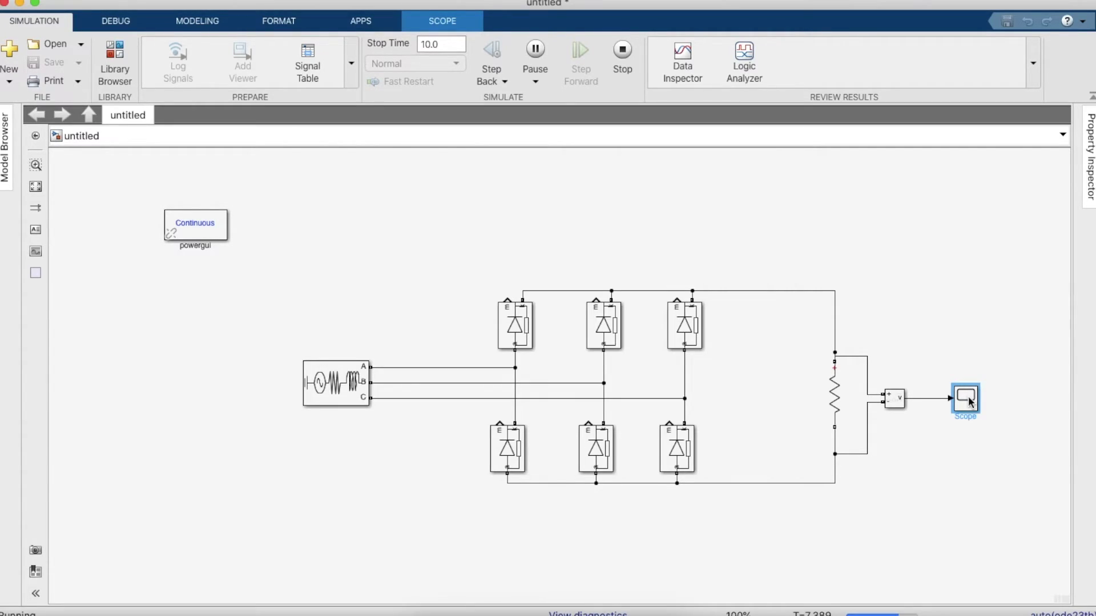
{"action": "double_click", "coordinate": [970, 401]}
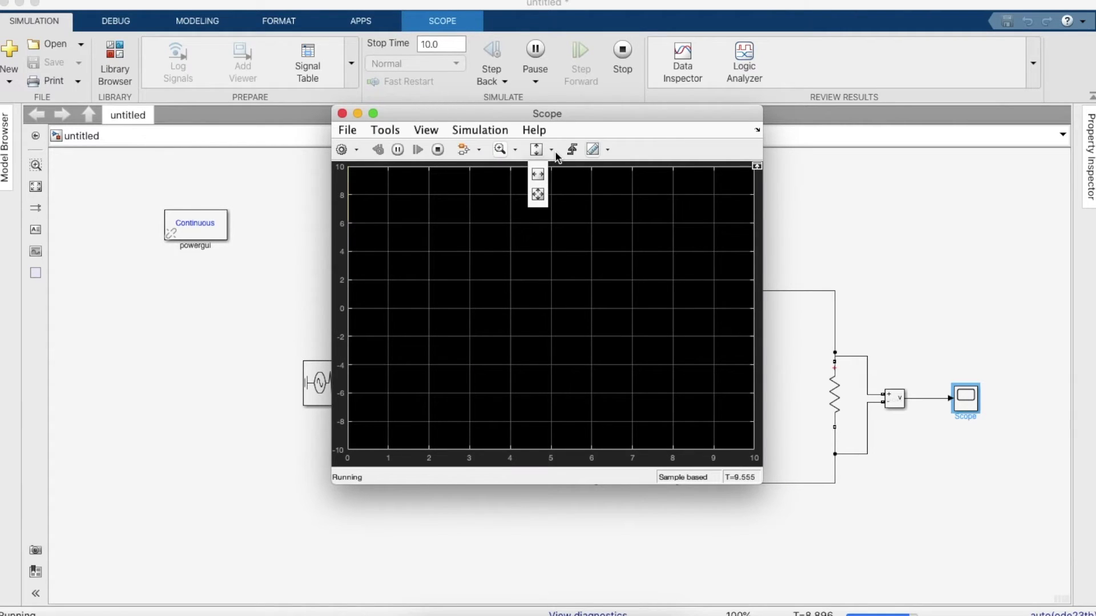
- Scale the axes and zoom in to inspect the ripple peaks, then close the Scope
{"action": "left_click", "coordinate": [536, 150]}
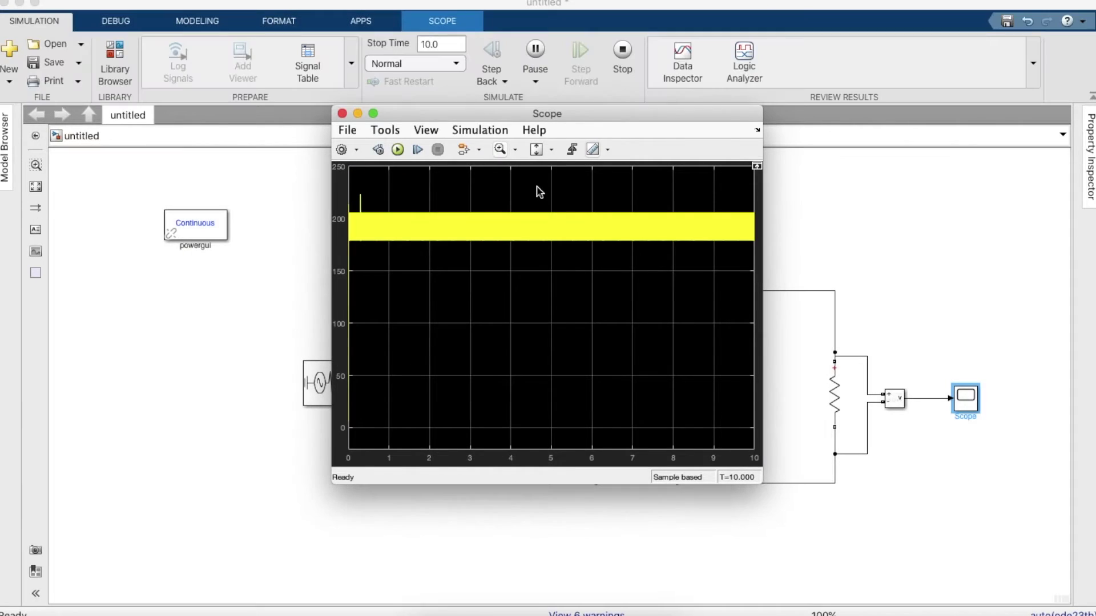
{"action": "left_click", "coordinate": [500, 150]}
{"action": "left_click", "coordinate": [478, 223]}
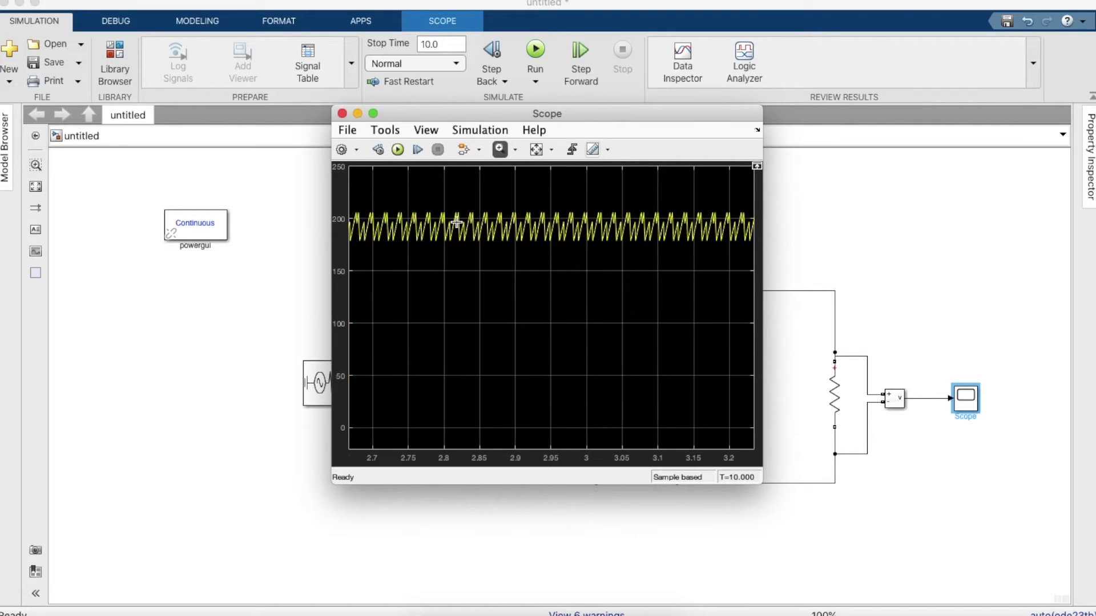
{"action": "left_click", "coordinate": [451, 224]}
{"action": "left_click", "coordinate": [445, 227]}
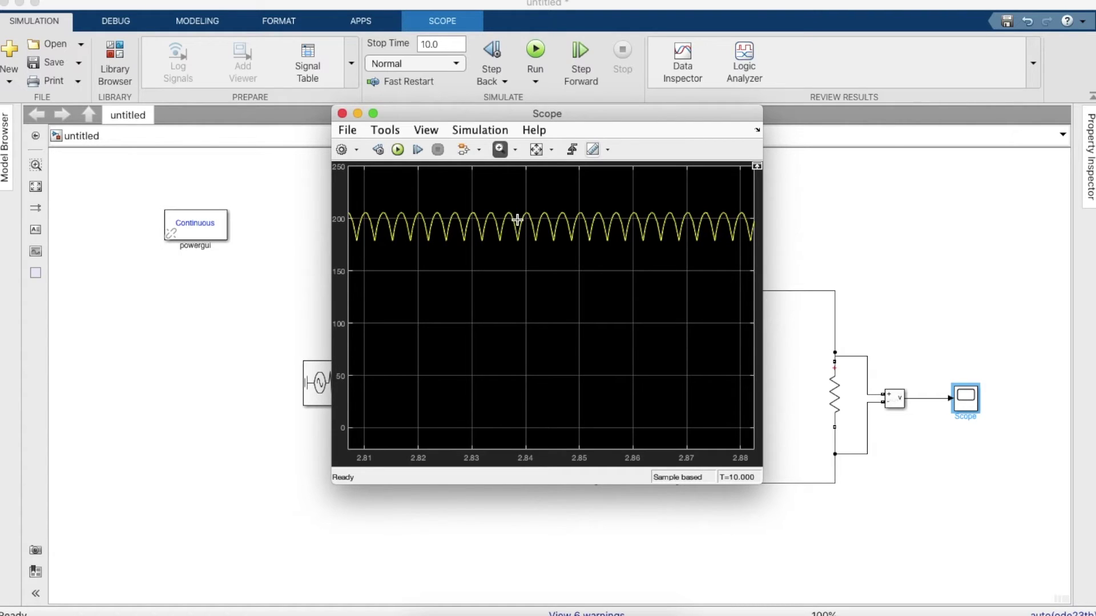
{"action": "left_click", "coordinate": [341, 114]}
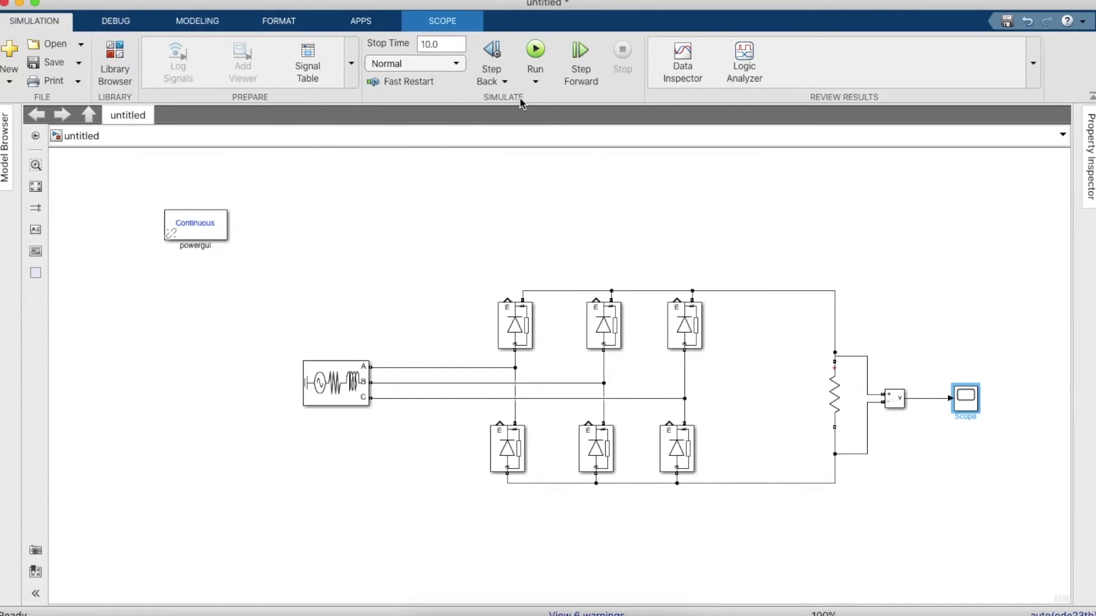
- Copy the resistor and turn the copy into a capacitor C of 1e-3 F
{"action": "left_click", "coordinate": [827, 399]}
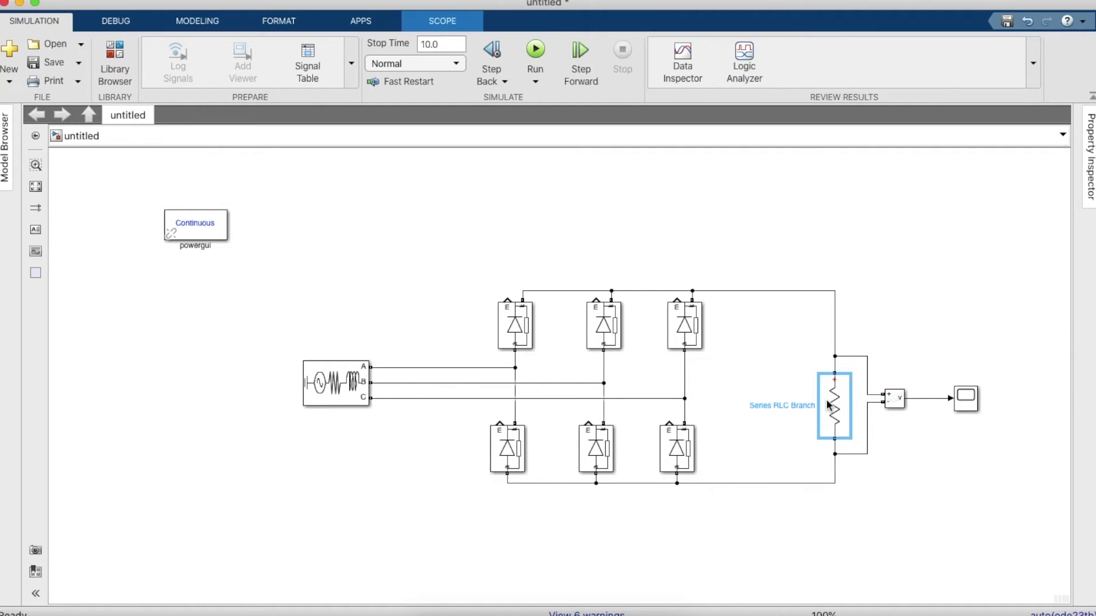
{"action": "left_click_drag", "start_coordinate": [827, 404], "coordinate": [774, 404]}
{"action": "double_click", "coordinate": [781, 405]}
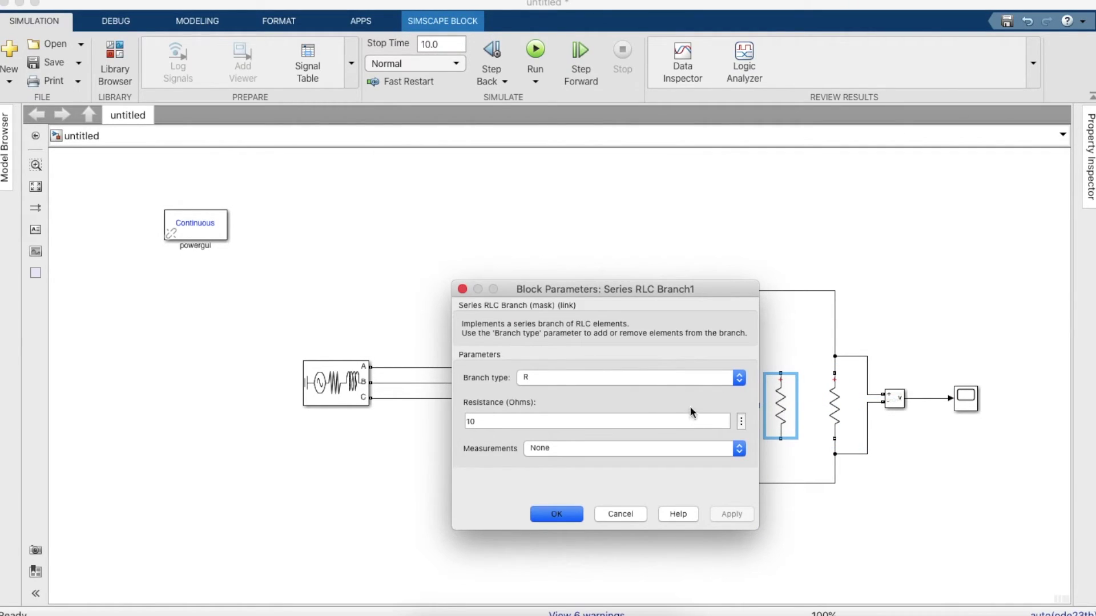
{"action": "left_click", "coordinate": [713, 378]}
{"action": "left_click", "coordinate": [622, 408]}
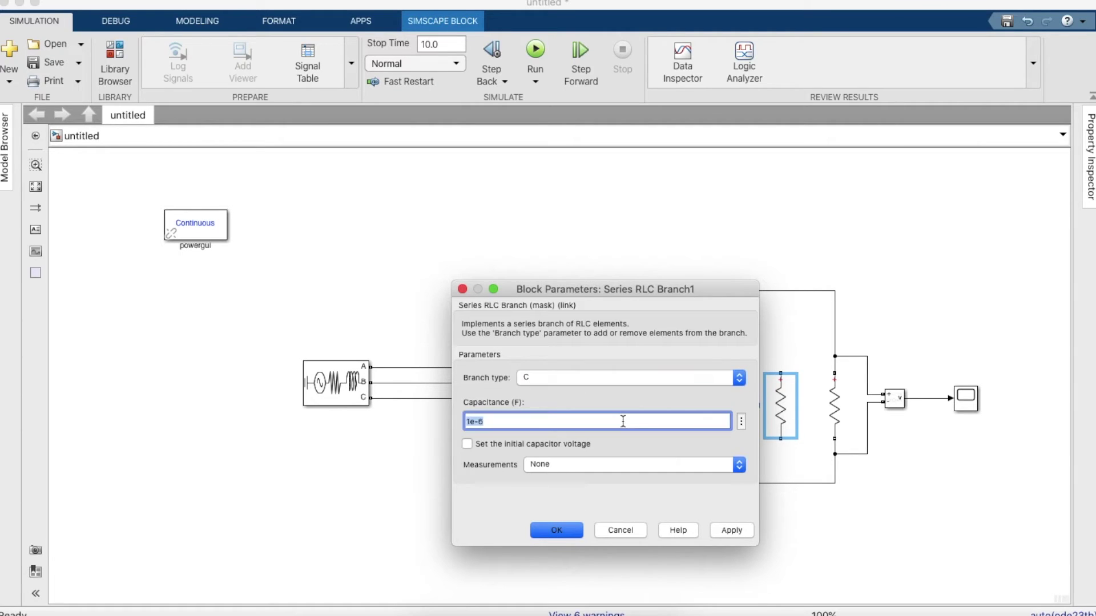
{"action": "left_click", "coordinate": [648, 424]}
{"action": "key", "text": "BackSpace"}
{"action": "type", "text": "3"}
{"action": "key", "text": "Return"}
- Wire the capacitor to the upper and lower rails and rerun the simulation
{"action": "left_click", "coordinate": [781, 293]}
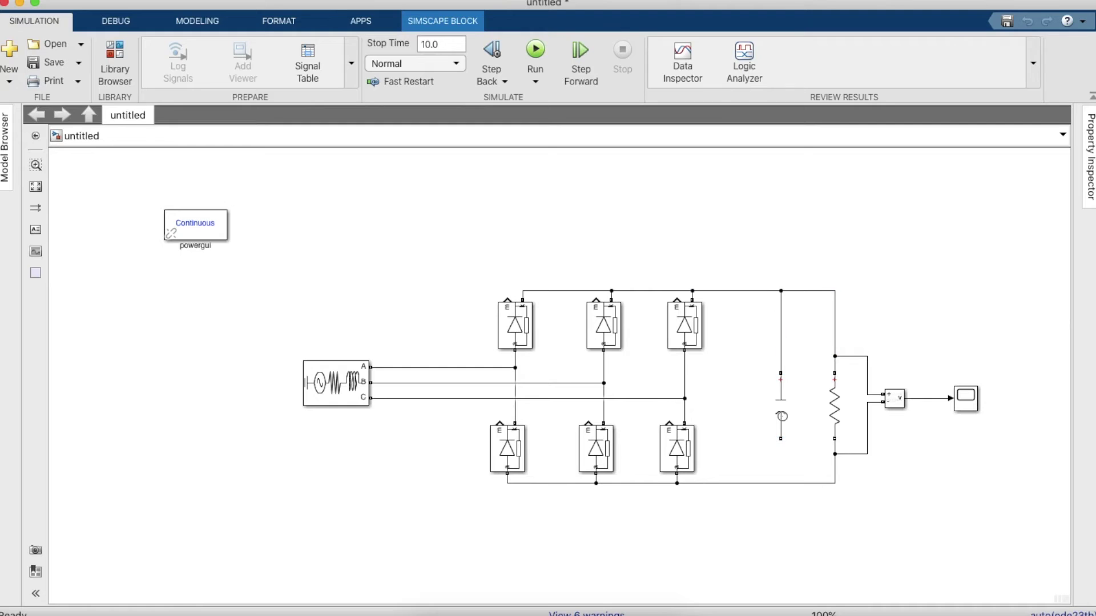
{"action": "left_click_drag", "start_coordinate": [781, 440], "coordinate": [781, 483]}
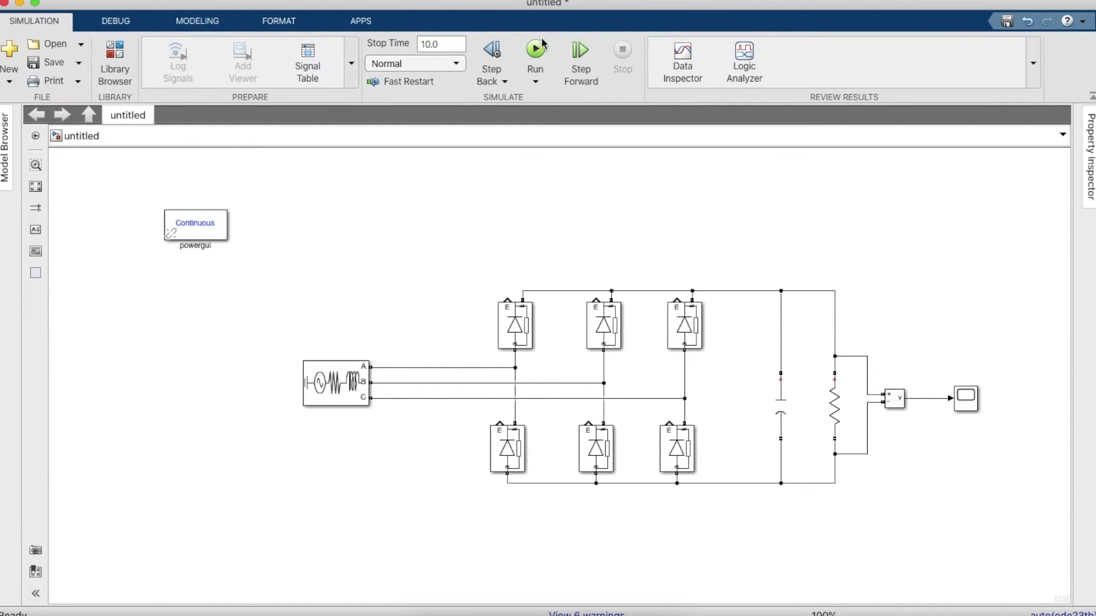
{"action": "left_click", "coordinate": [542, 46]}
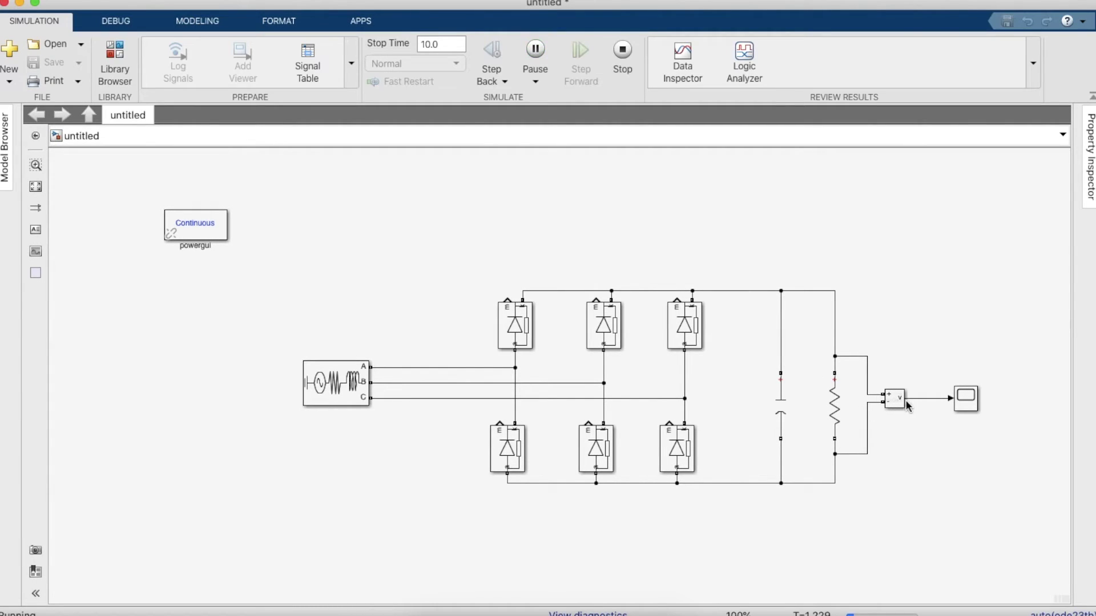
- Zoom the Scope to 175–215 V and a short time span to check the ripple, then restore axes and close
{"action": "double_click", "coordinate": [962, 403]}
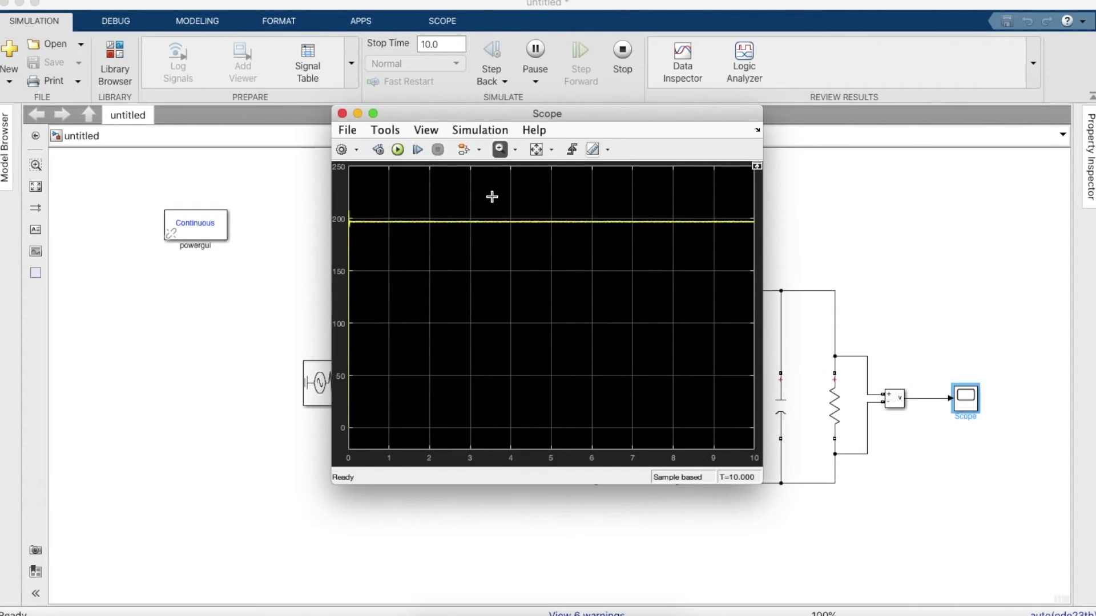
{"action": "left_click_drag", "start_coordinate": [494, 201], "coordinate": [497, 247]}
{"action": "left_click_drag", "start_coordinate": [536, 295], "coordinate": [519, 296]}
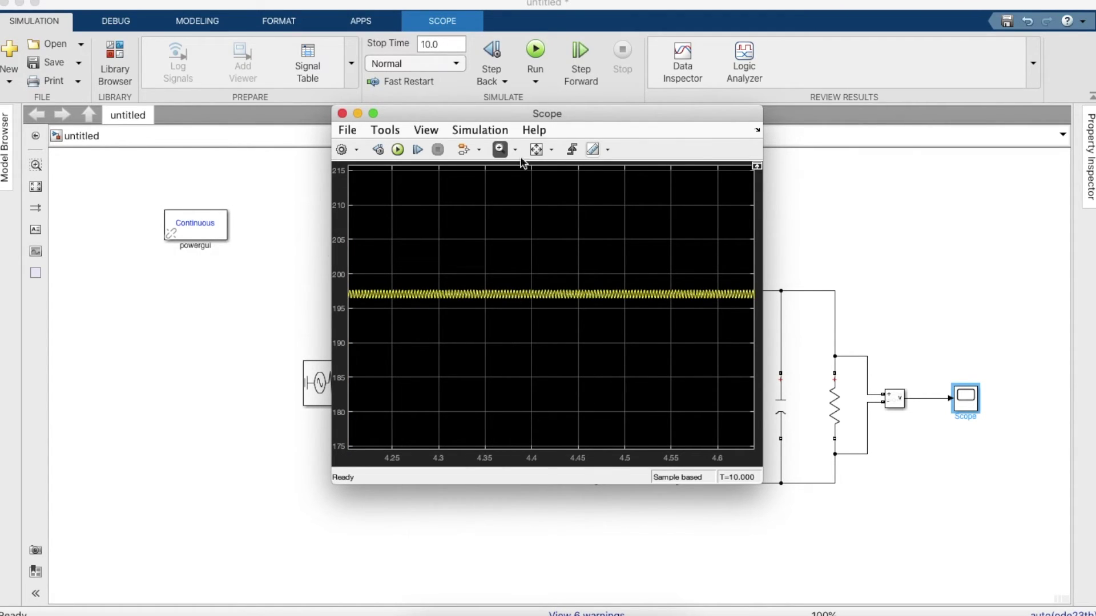
{"action": "left_click", "coordinate": [537, 150]}
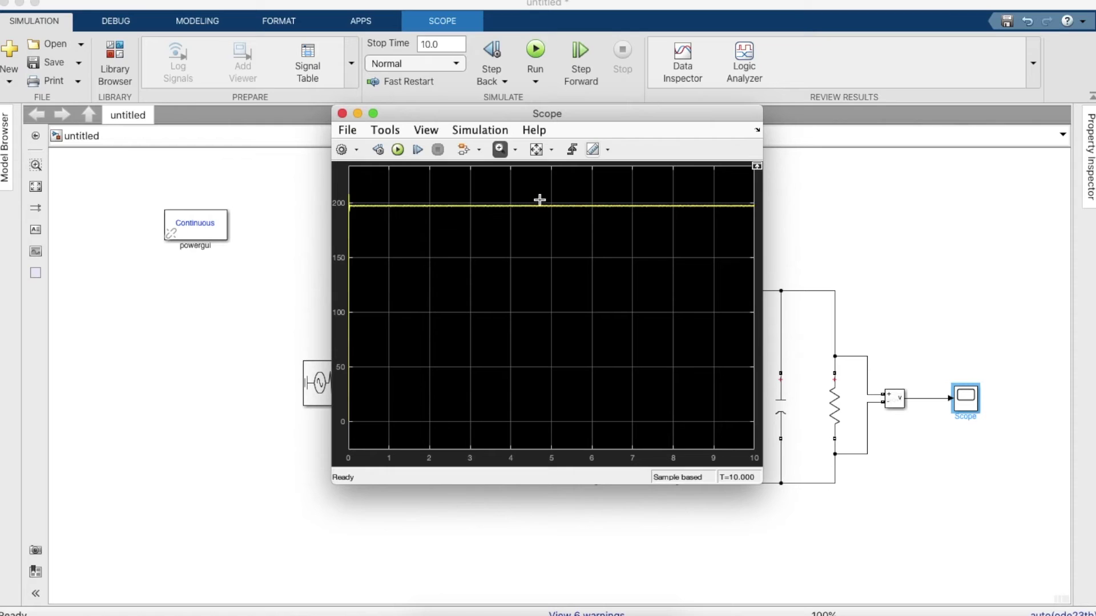
{"action": "left_click", "coordinate": [342, 114]}
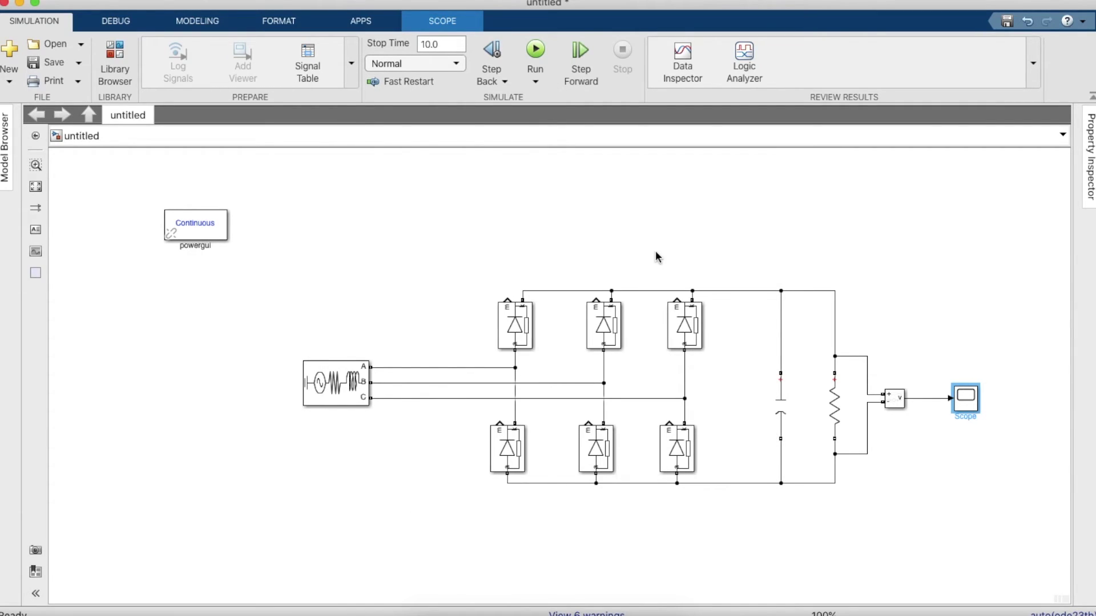